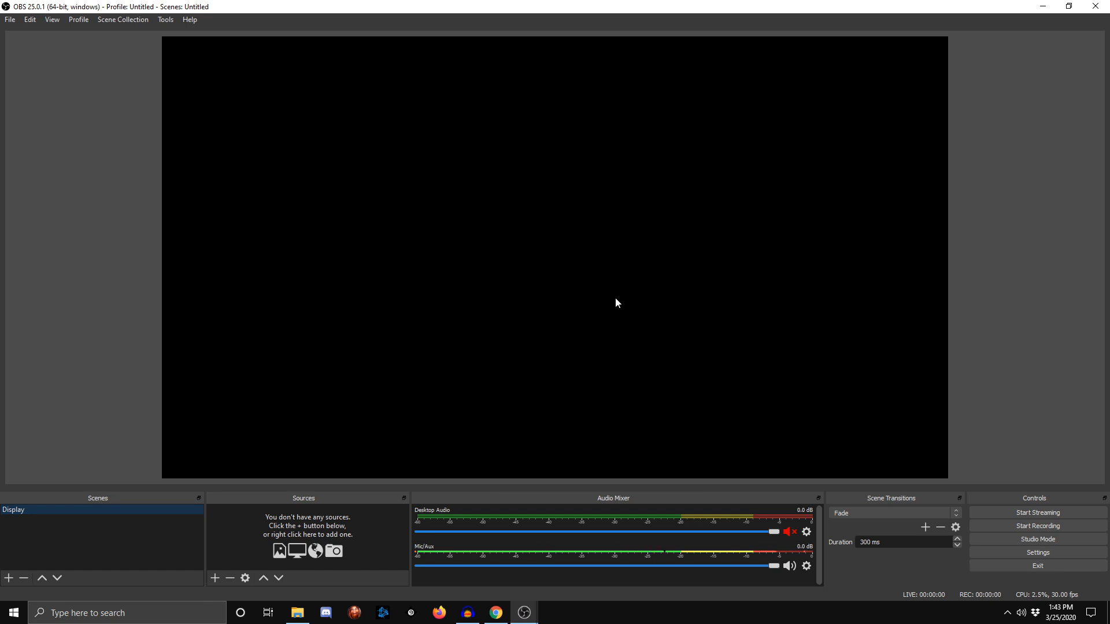
Look at the OBS Studio download page in Chrome, and return to OBS Studio.
left_click(495, 613)
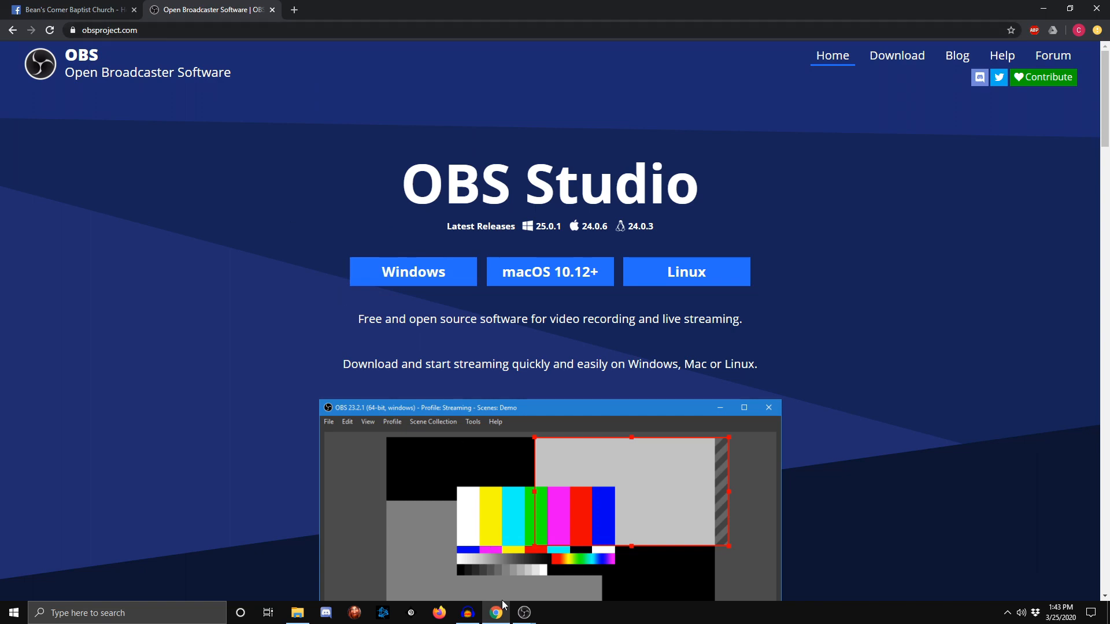
mouse_move(518, 614)
left_click(577, 564)
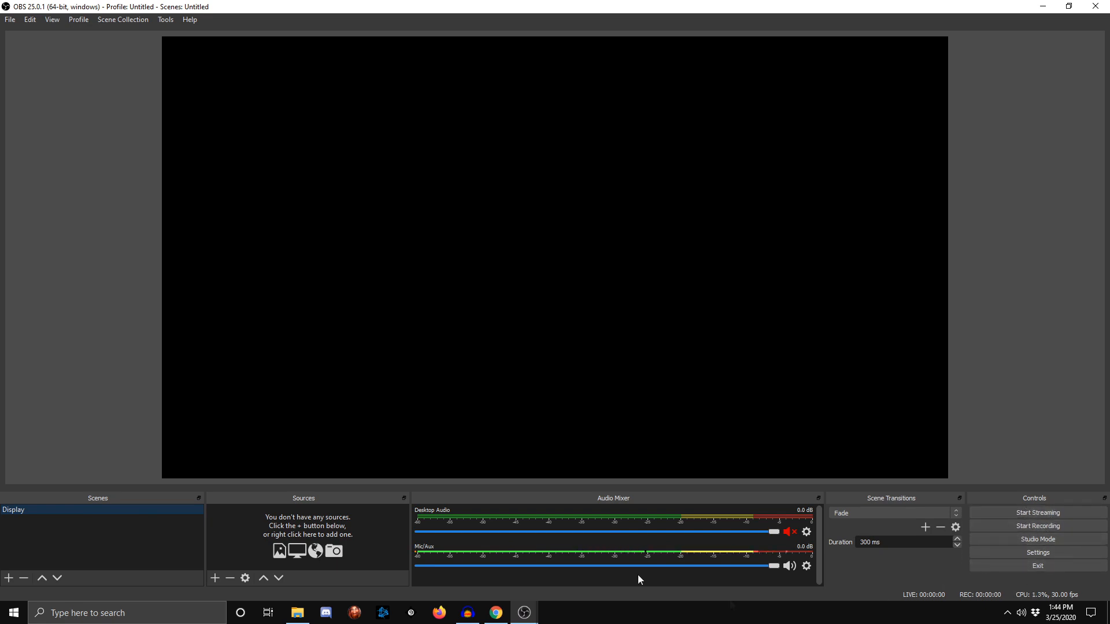
Turn on Studio Mode and add a new scene named Stream.
left_click(1014, 539)
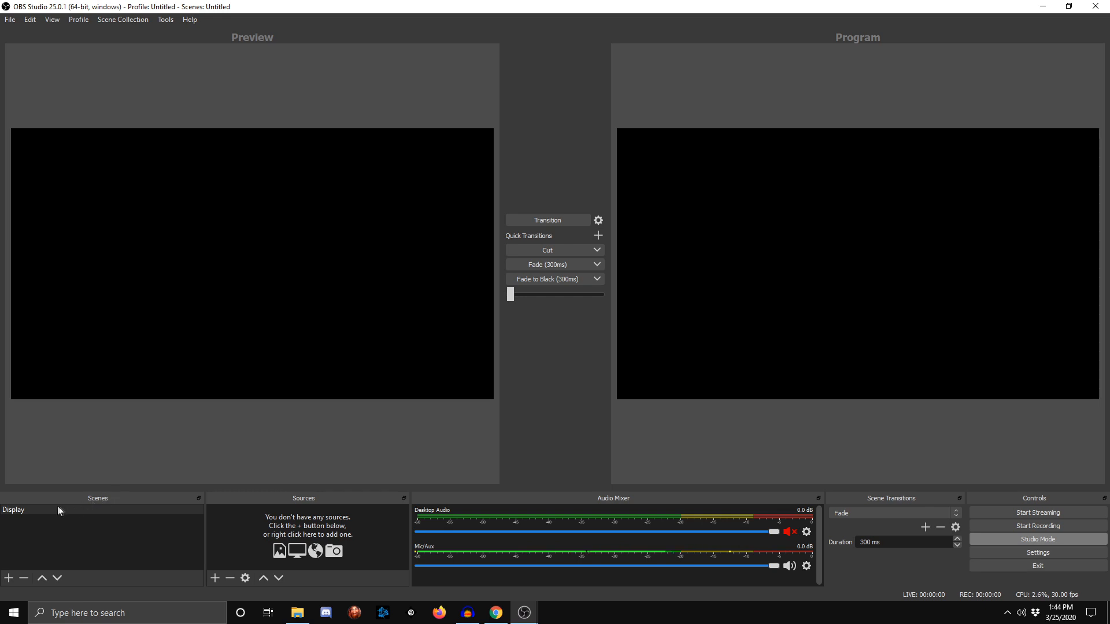
left_click(8, 578)
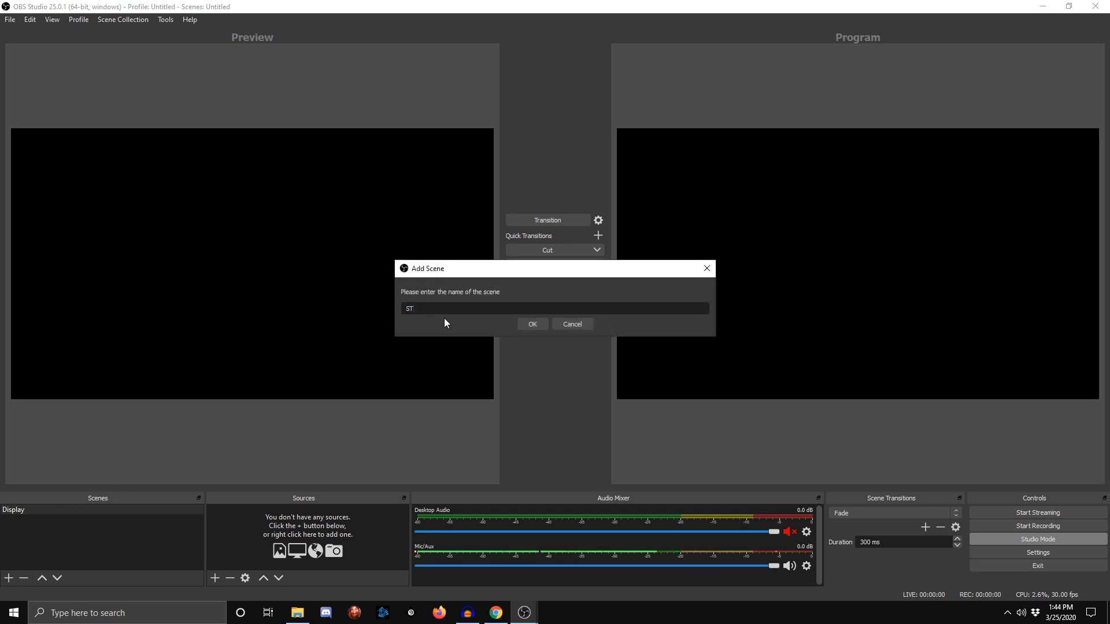
type("Ste")
key("BackSpace")
type("ream")
left_click(533, 325)
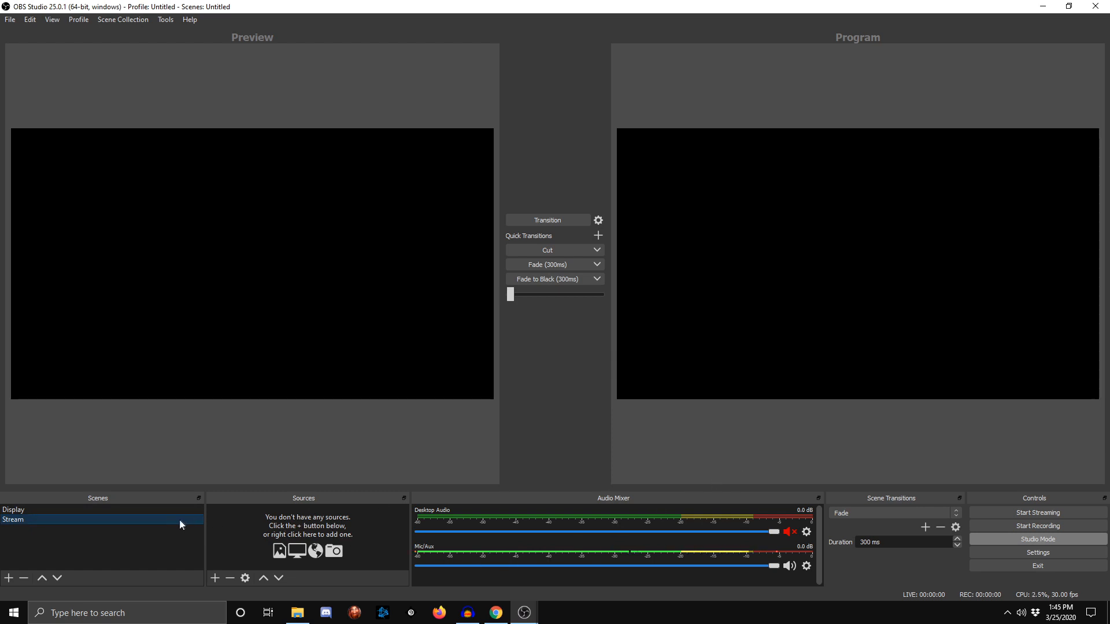
Add a Video Capture Device source to the Stream scene, keeping its default name and properties.
left_click(215, 578)
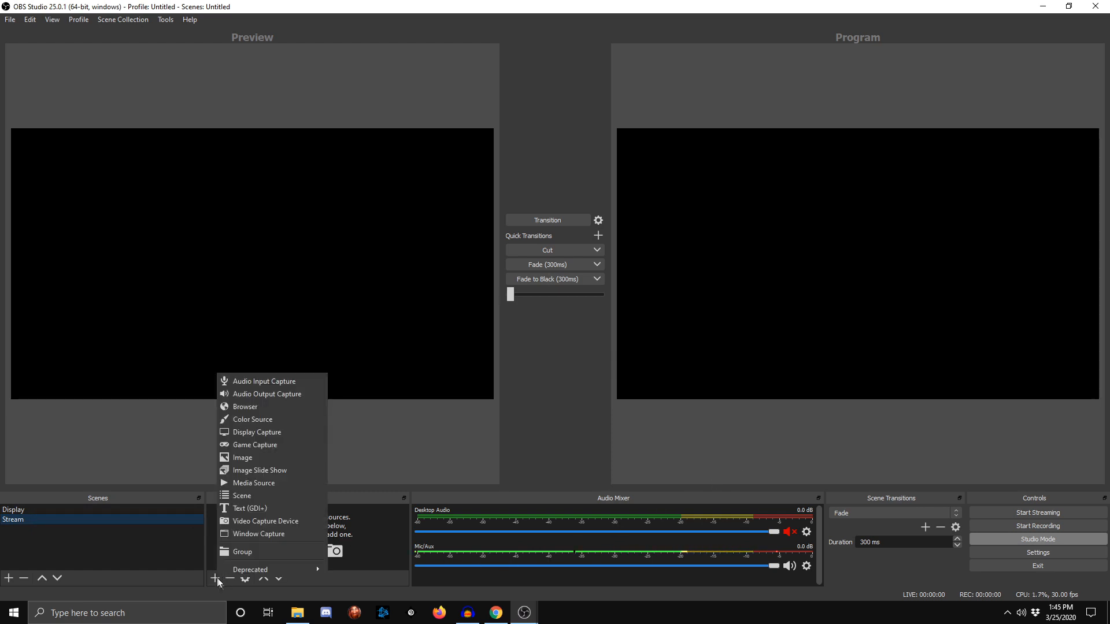
left_click(255, 521)
left_click(580, 385)
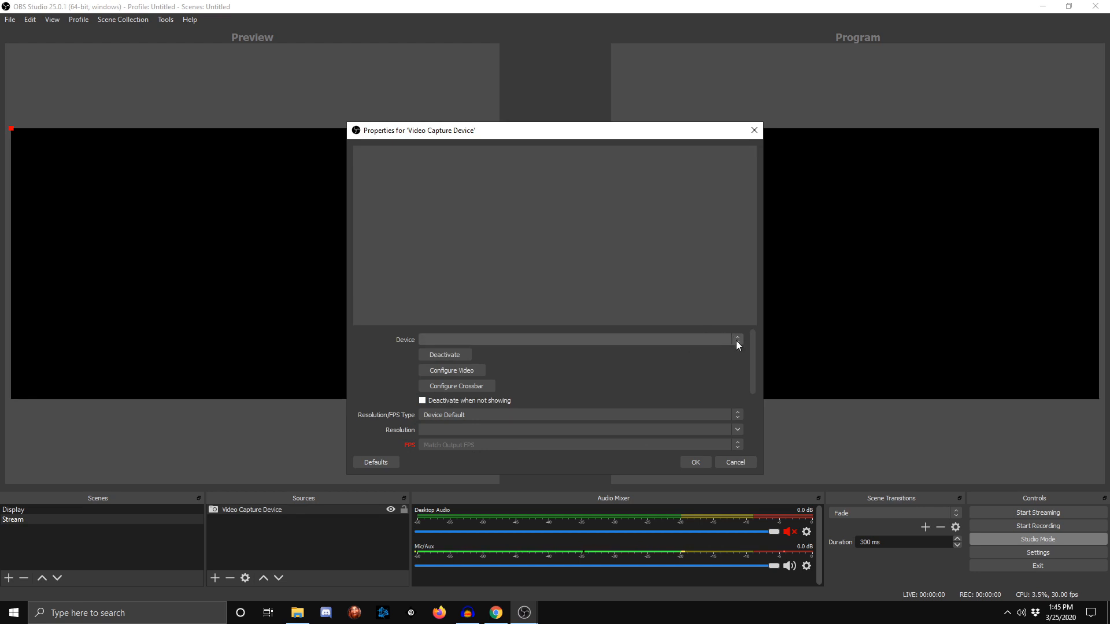
left_click(696, 462)
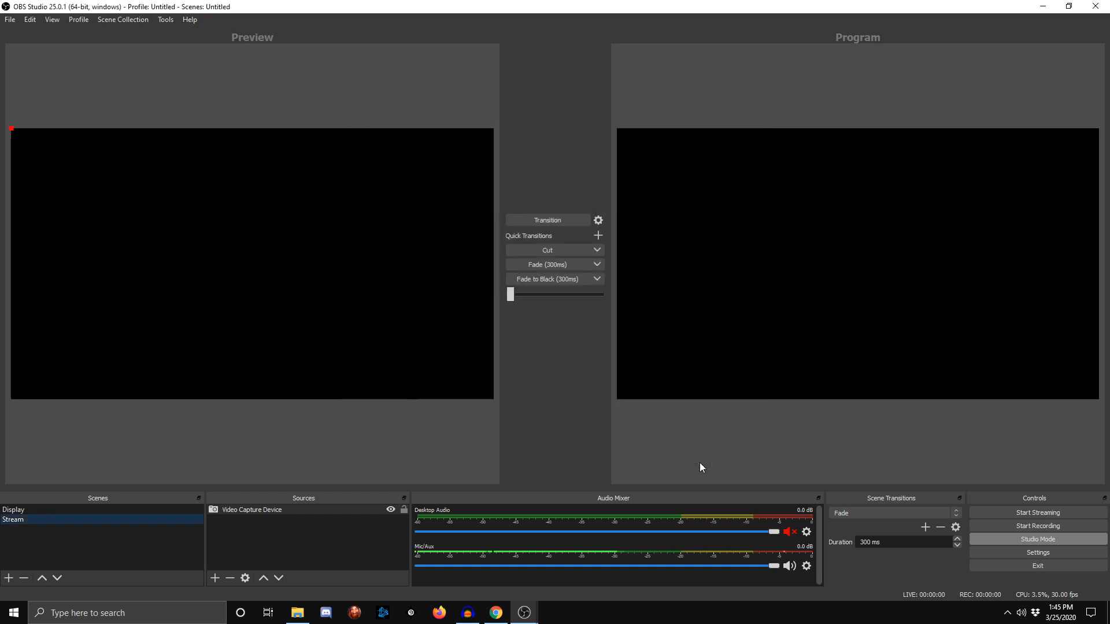
left_click(267, 540)
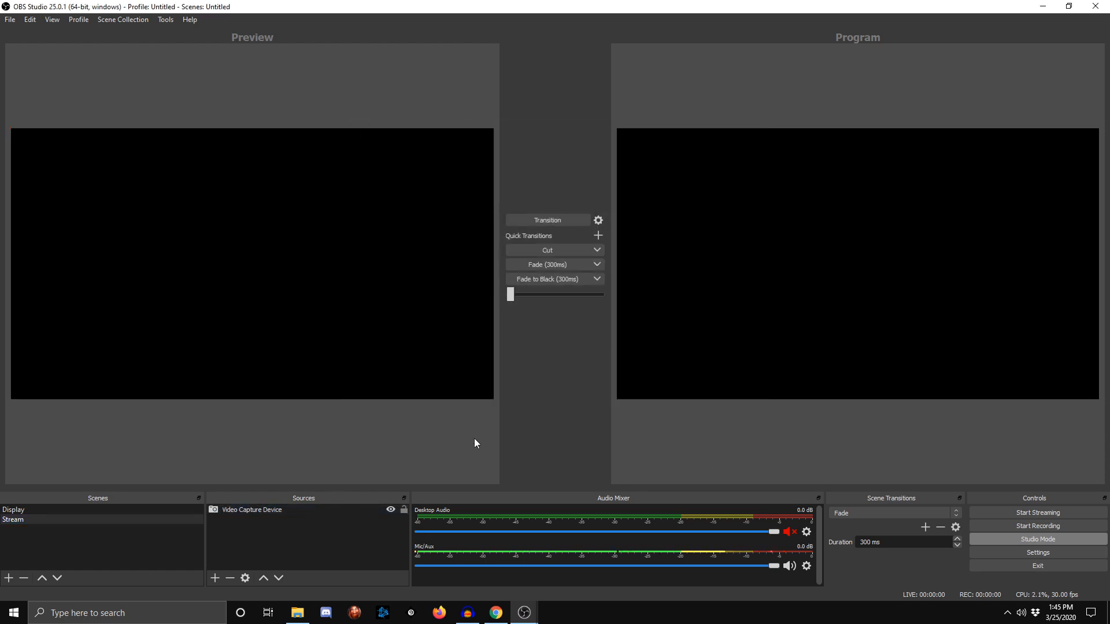
Set the streaming service to Facebook Live in the settings after looking through the general options.
mouse_move(497, 617)
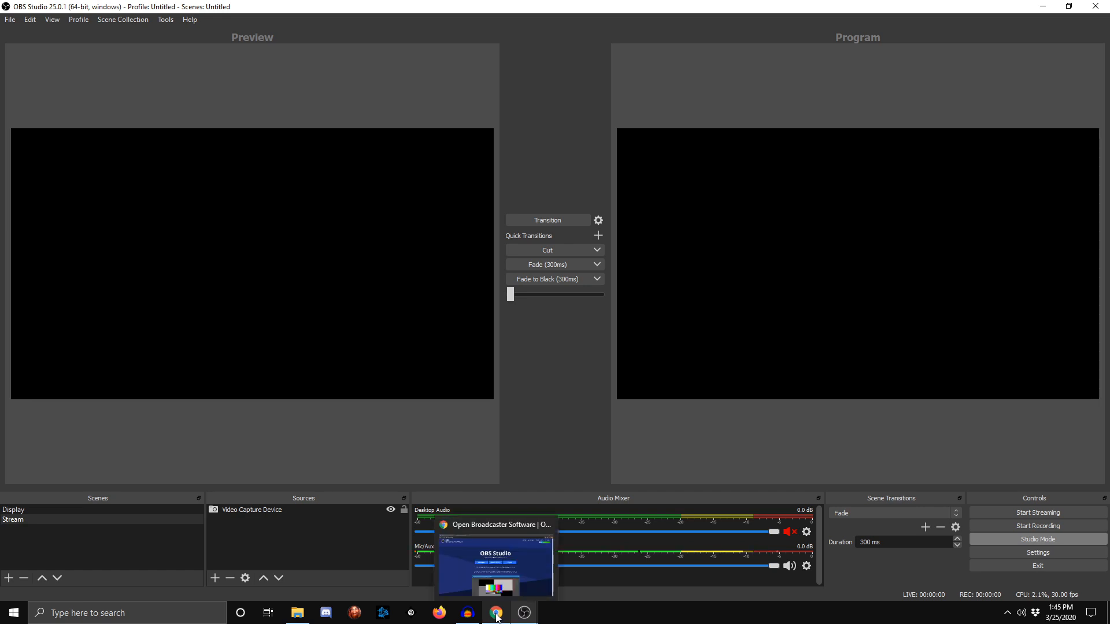
left_click(1054, 556)
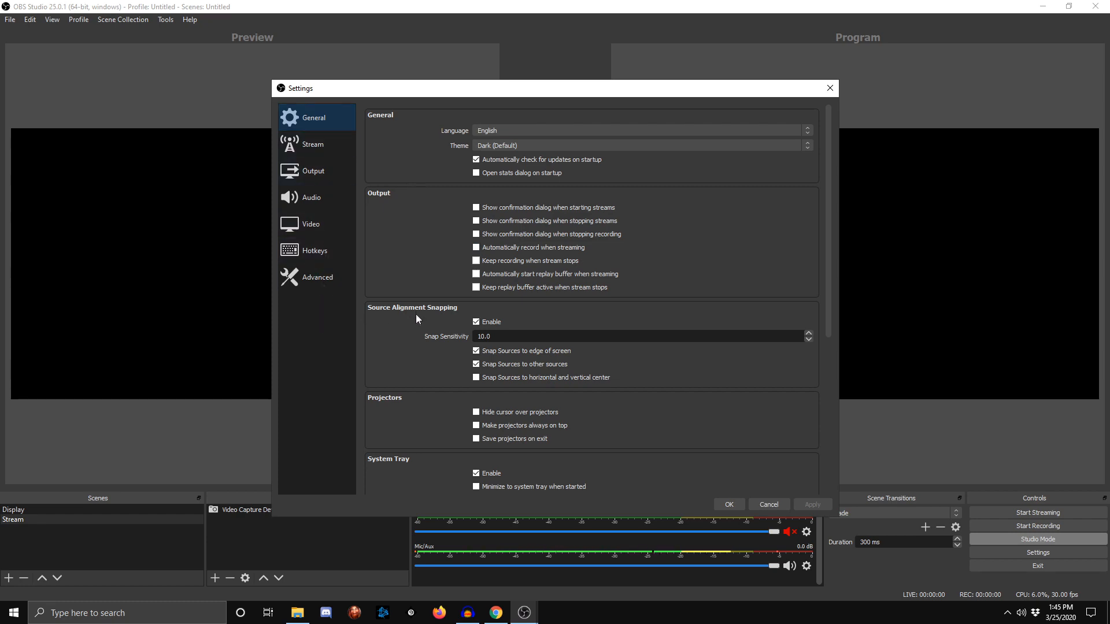
scroll(405, 328, "down", 5)
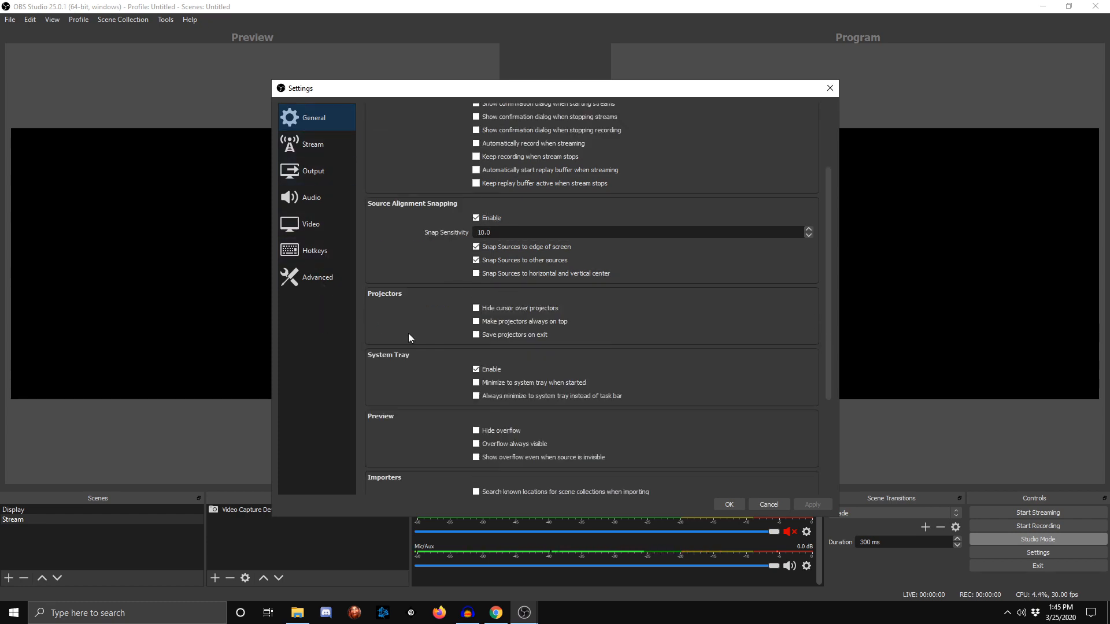
scroll(411, 346, "up", 5)
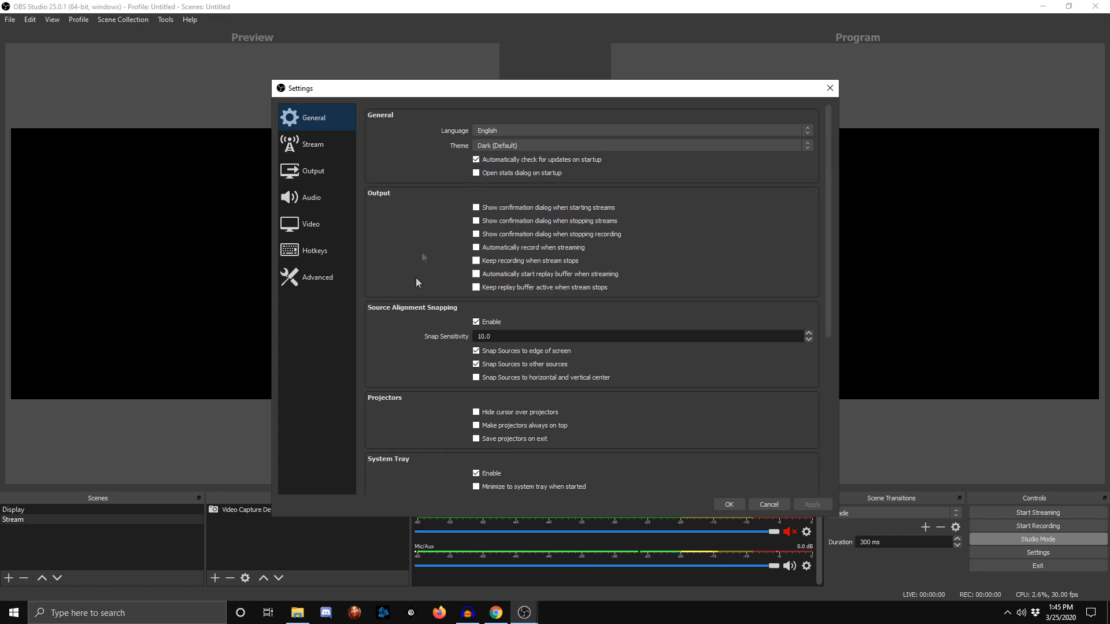
left_click(336, 145)
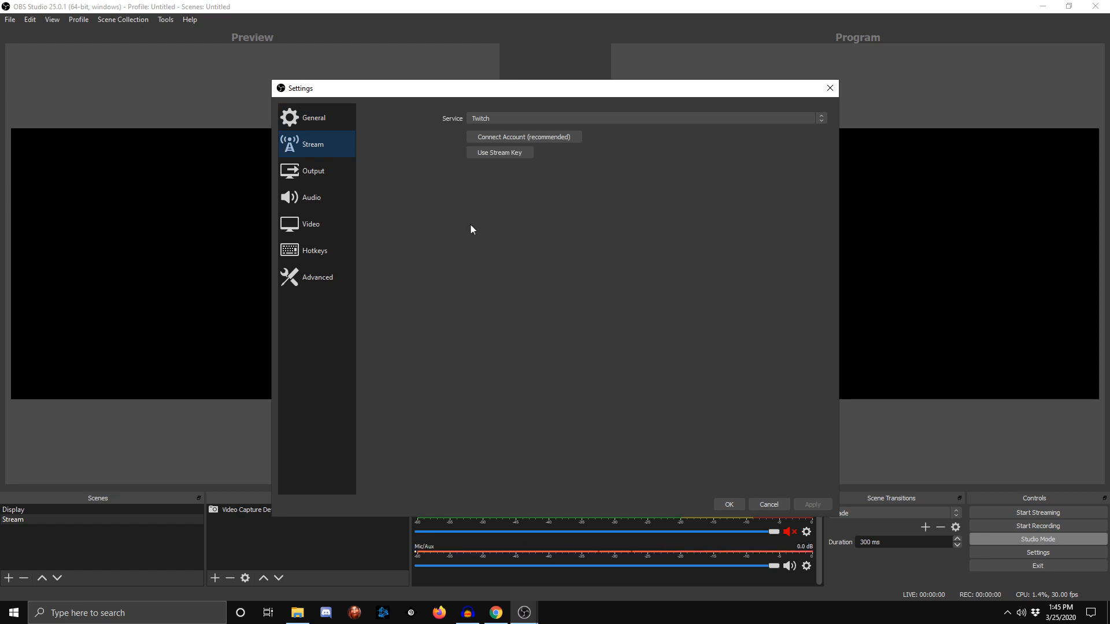
left_click(819, 122)
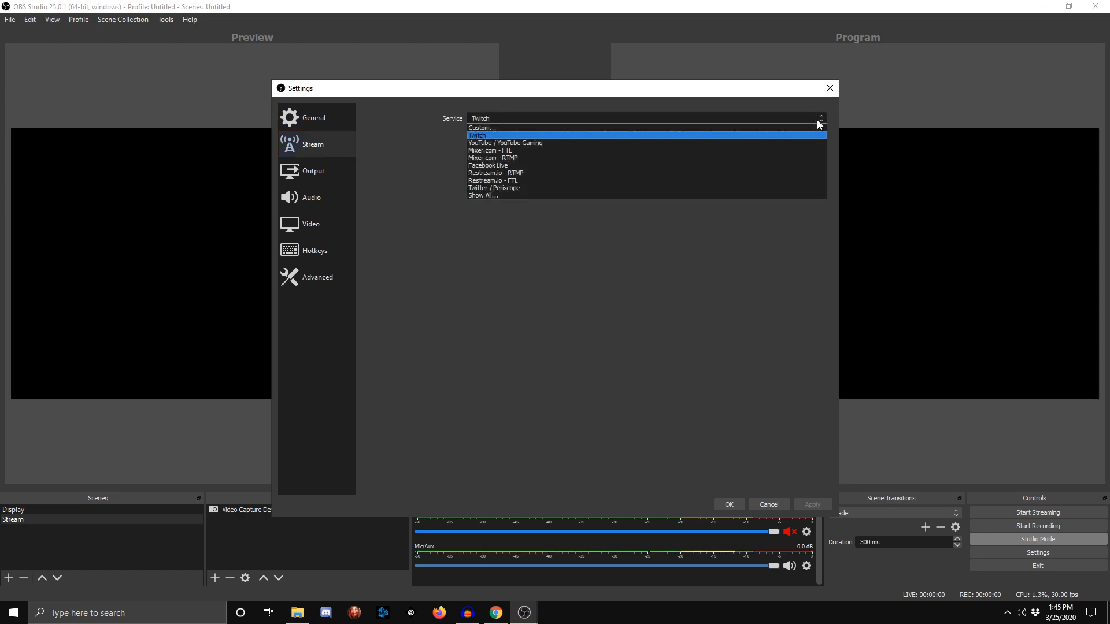
left_click(724, 168)
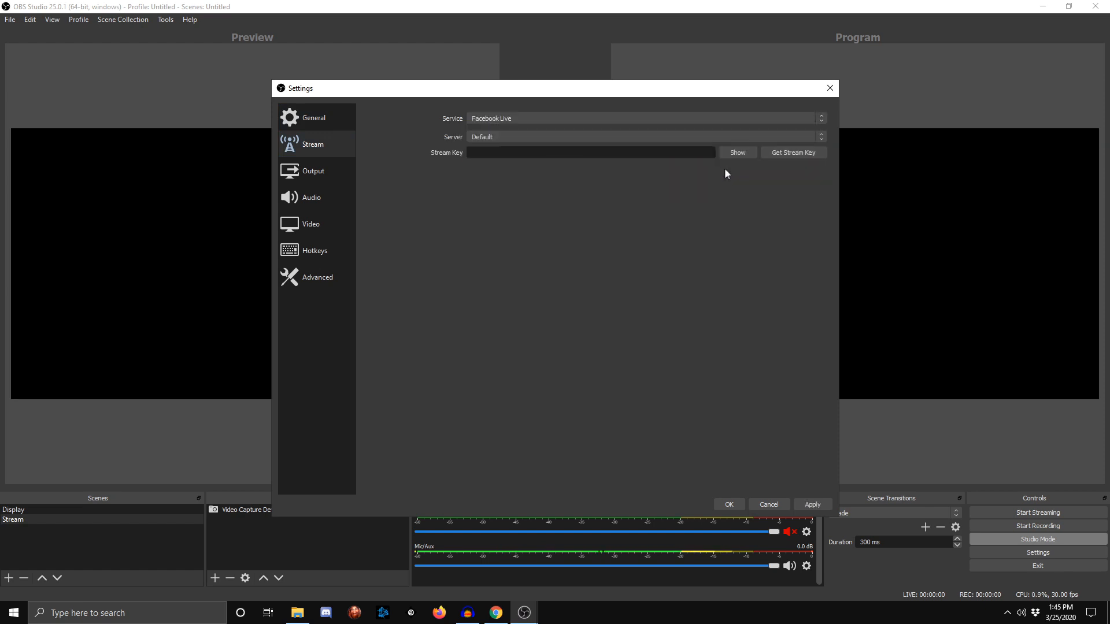
Switch to Chrome, start a live video from the church's Facebook page and copy its stream key.
left_click(492, 618)
left_click(97, 11)
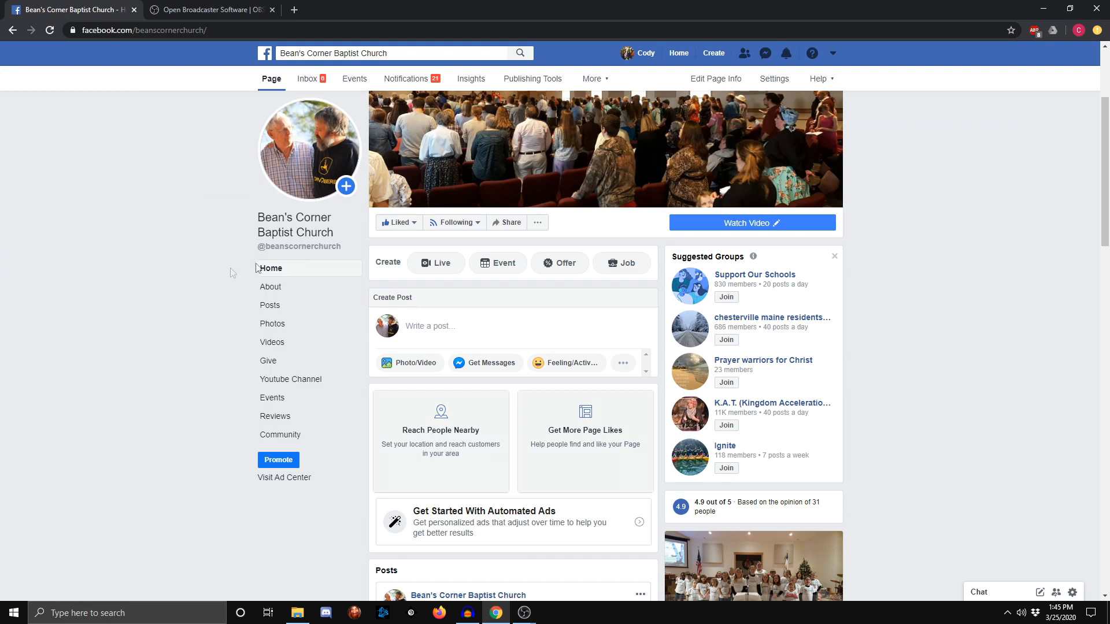
left_click(438, 267)
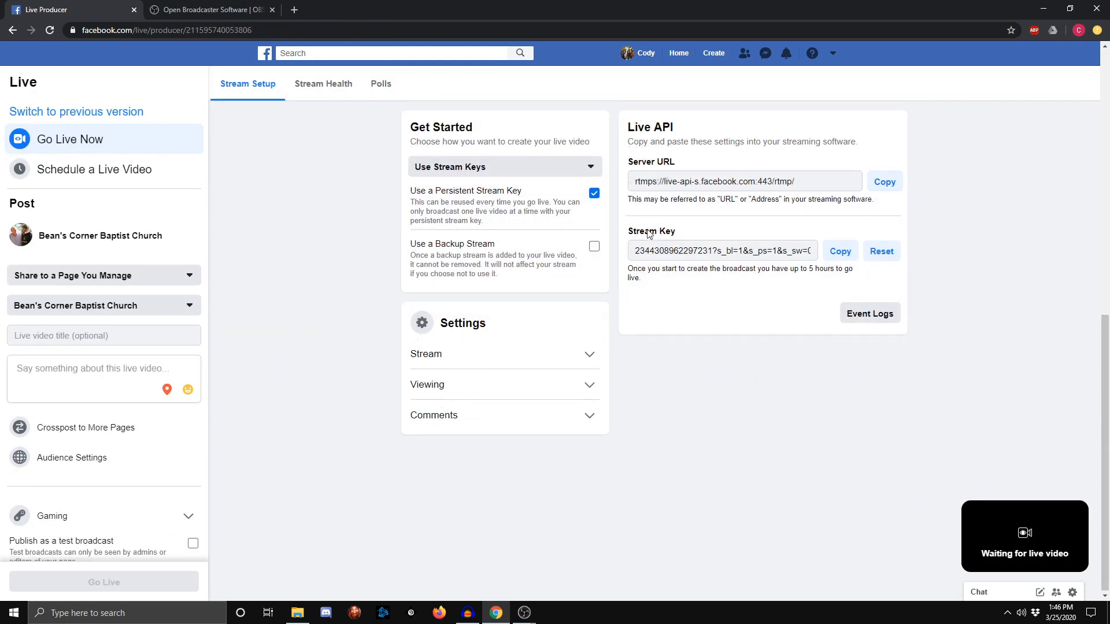
left_click_drag(632, 234, 677, 233)
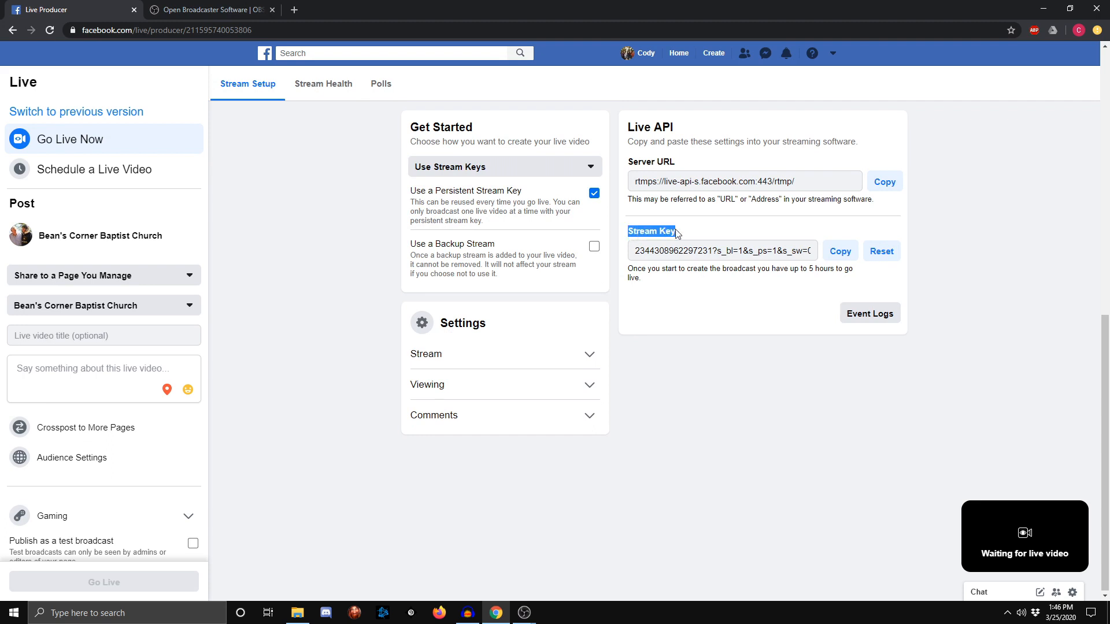
left_click(834, 252)
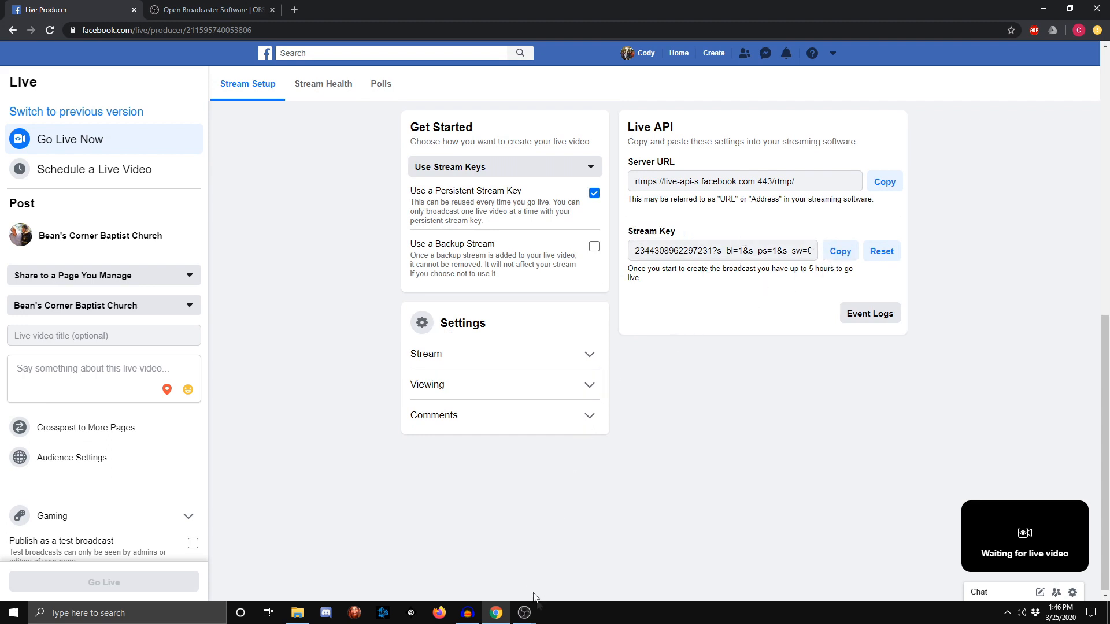
Return to OBS Studio and paste the copied key into the Stream Key field for Facebook Live.
left_click(577, 587)
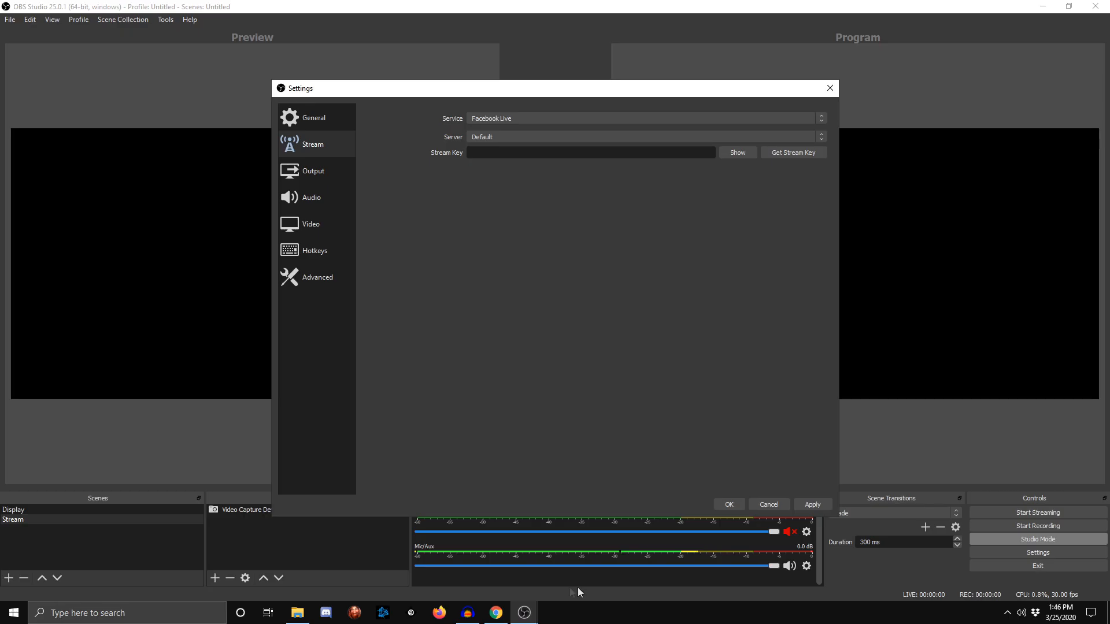
right_click(534, 151)
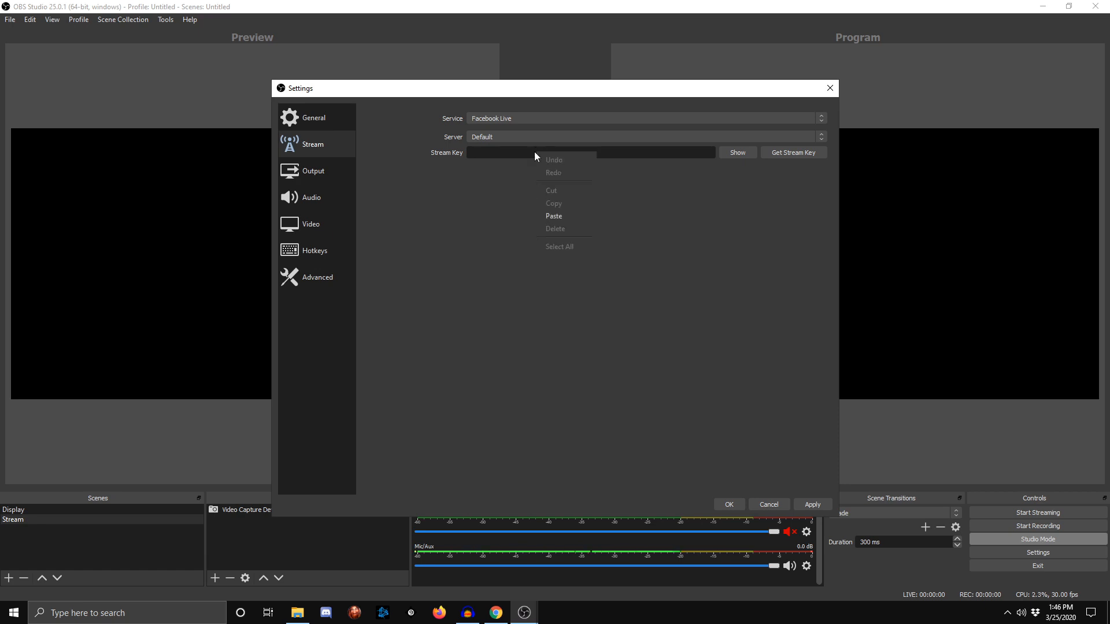
left_click(554, 217)
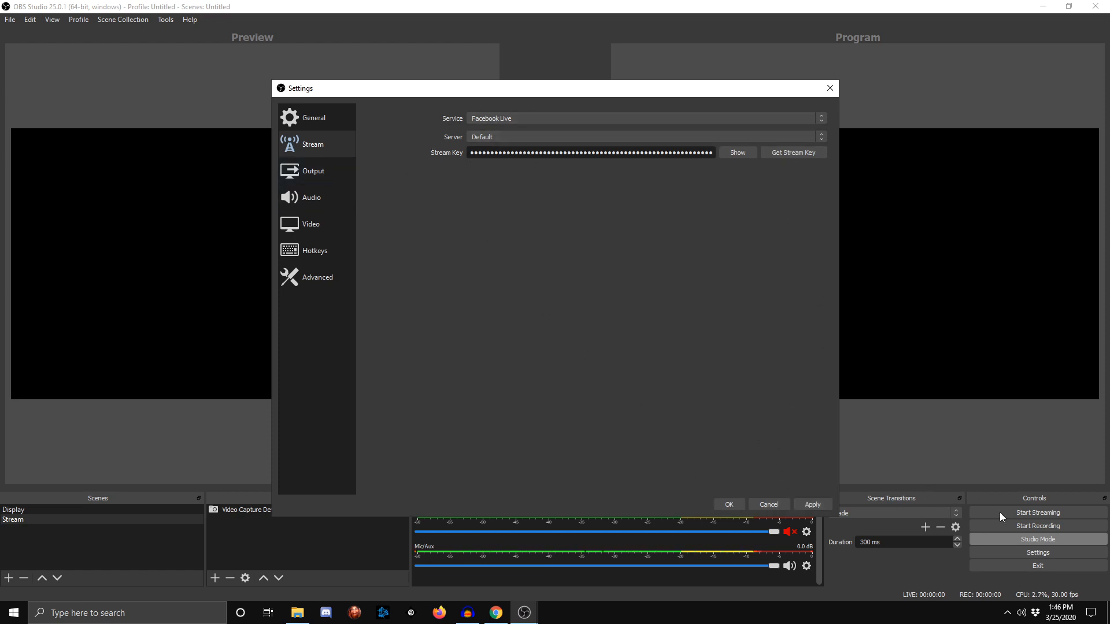
Recheck the Facebook live stream setup page in Chrome and return to the OBS stream settings.
mouse_move(496, 613)
left_click(491, 561)
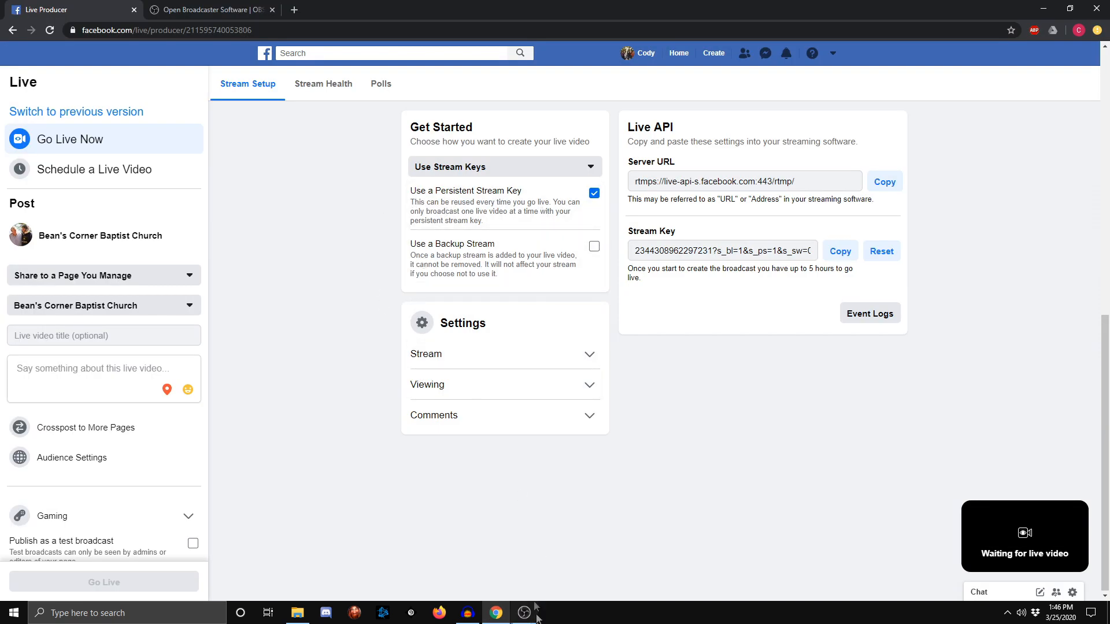
mouse_move(534, 612)
left_click(517, 563)
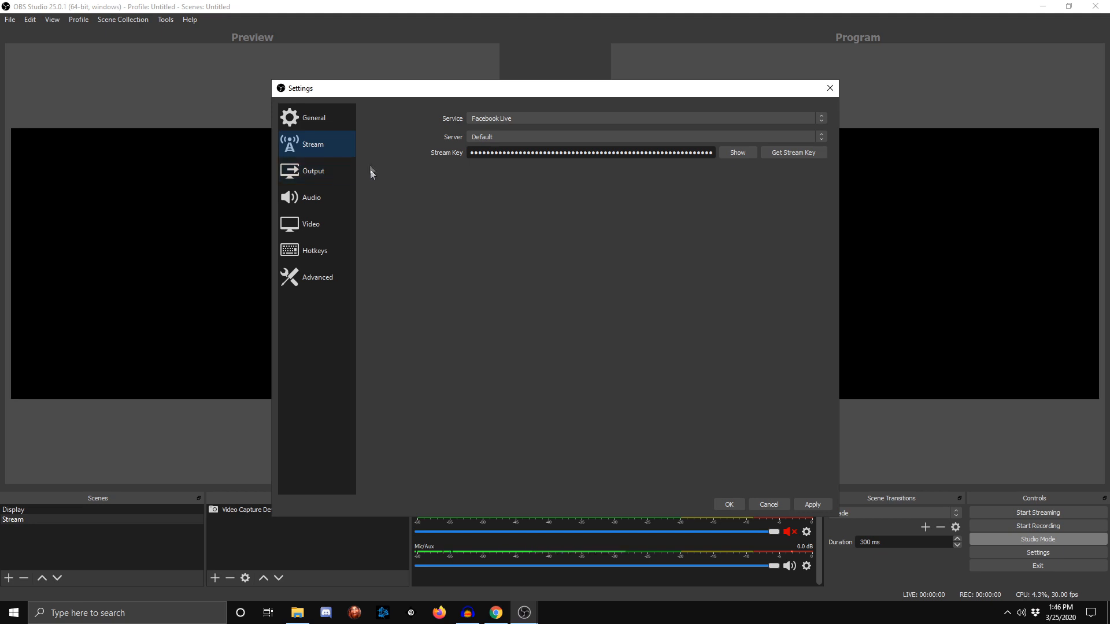
Set the streaming video bitrate to 4400 Kbps in the output settings and review the recording quality options.
left_click(328, 169)
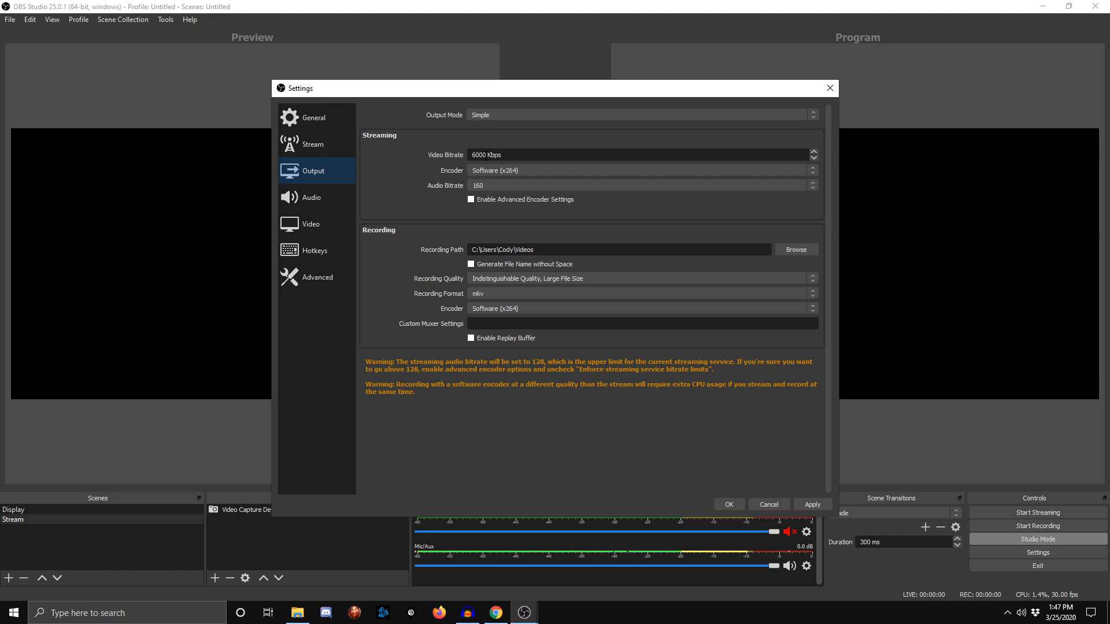
left_click_drag(484, 154, 470, 154)
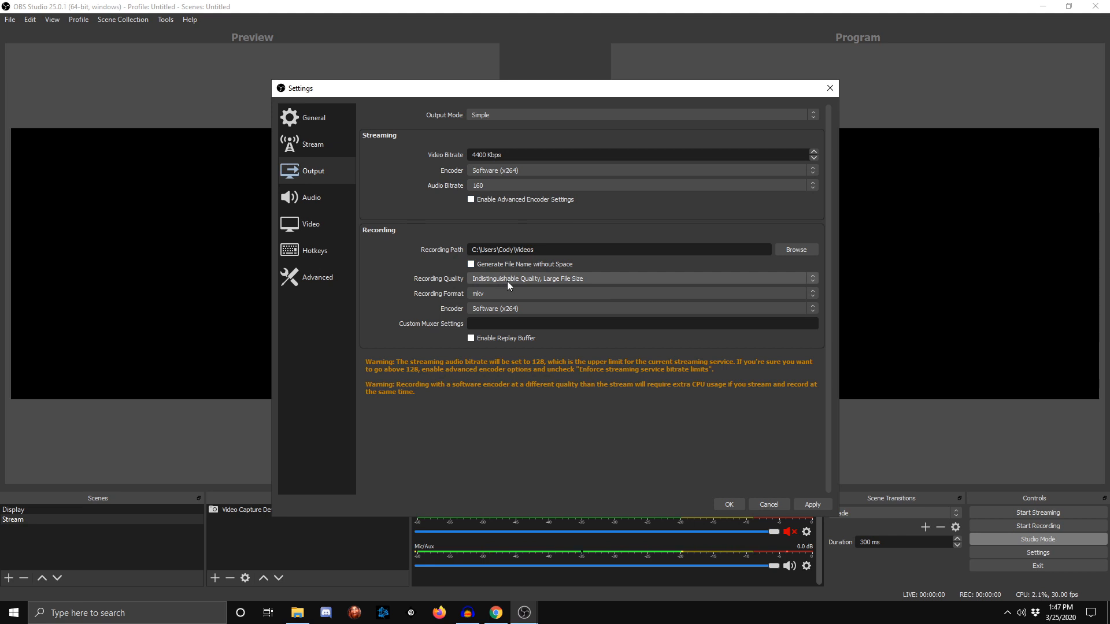
left_click(651, 279)
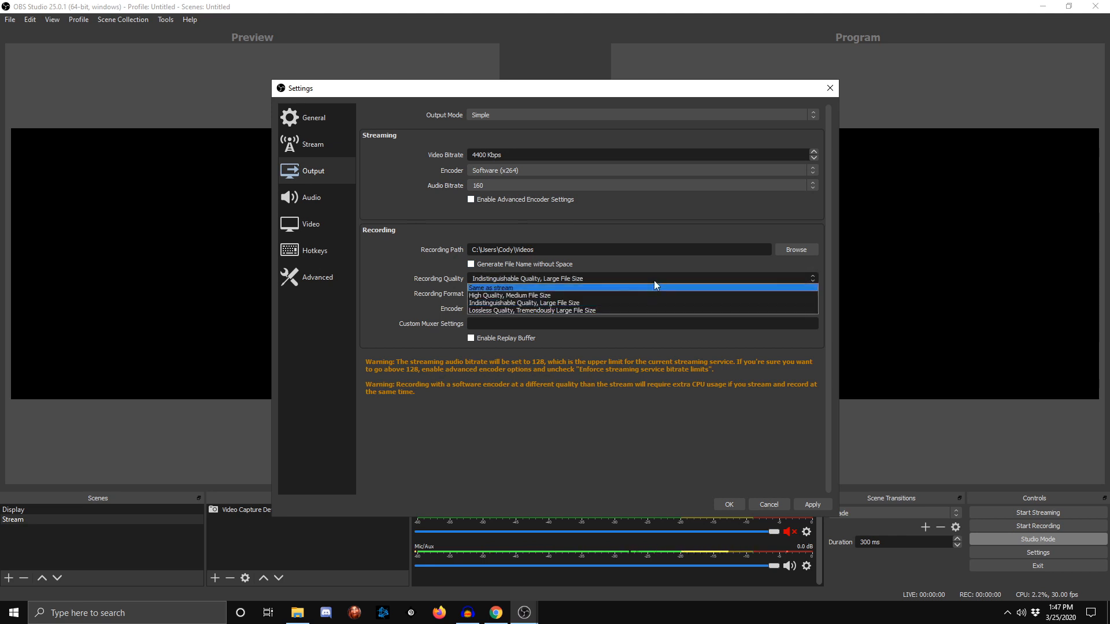
left_click(656, 277)
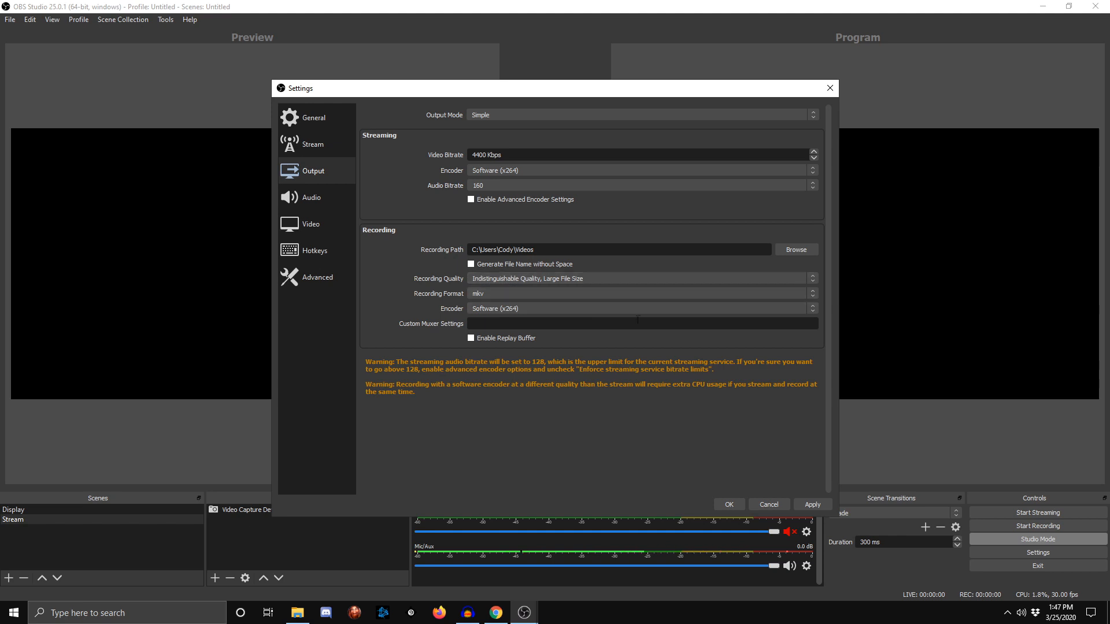
Set the output (scaled) resolution to 1280x720 in the video settings and save all settings.
left_click(322, 204)
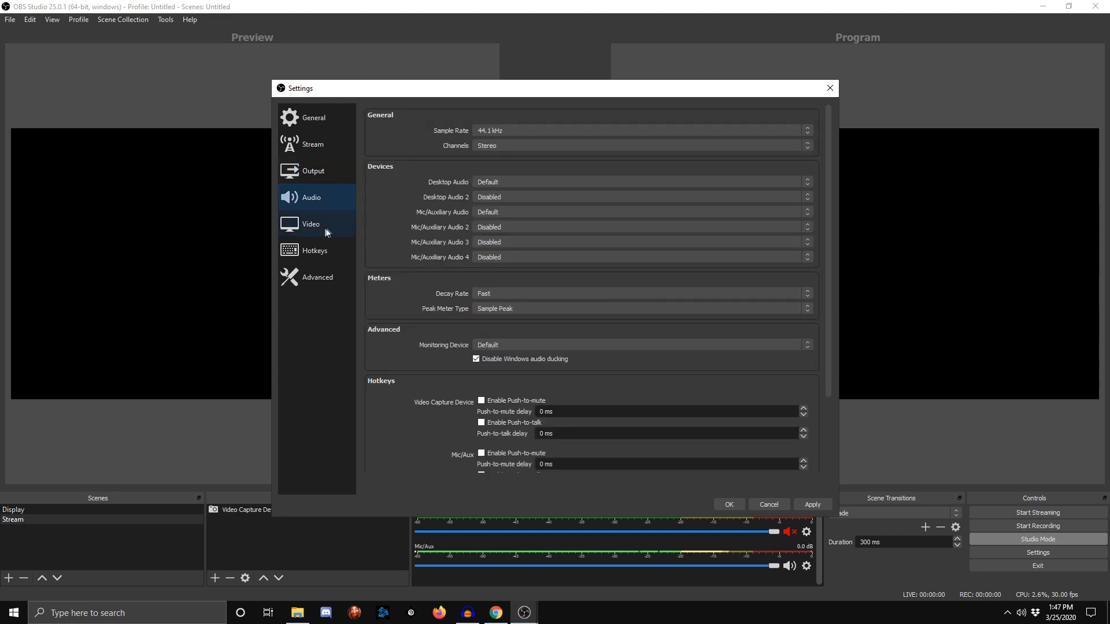
left_click(326, 231)
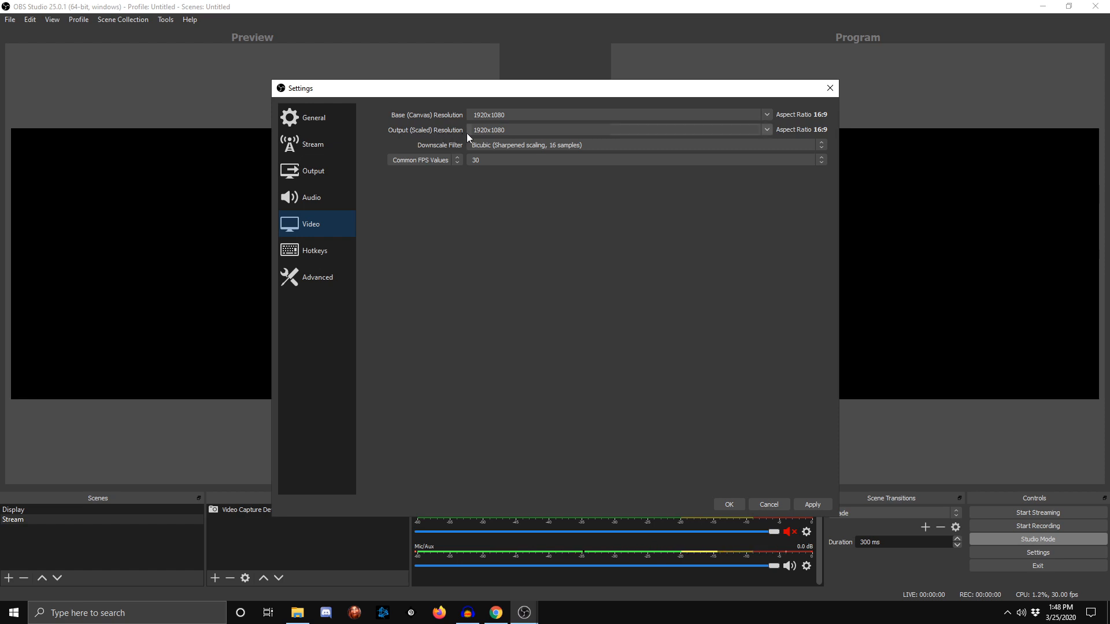
left_click(764, 131)
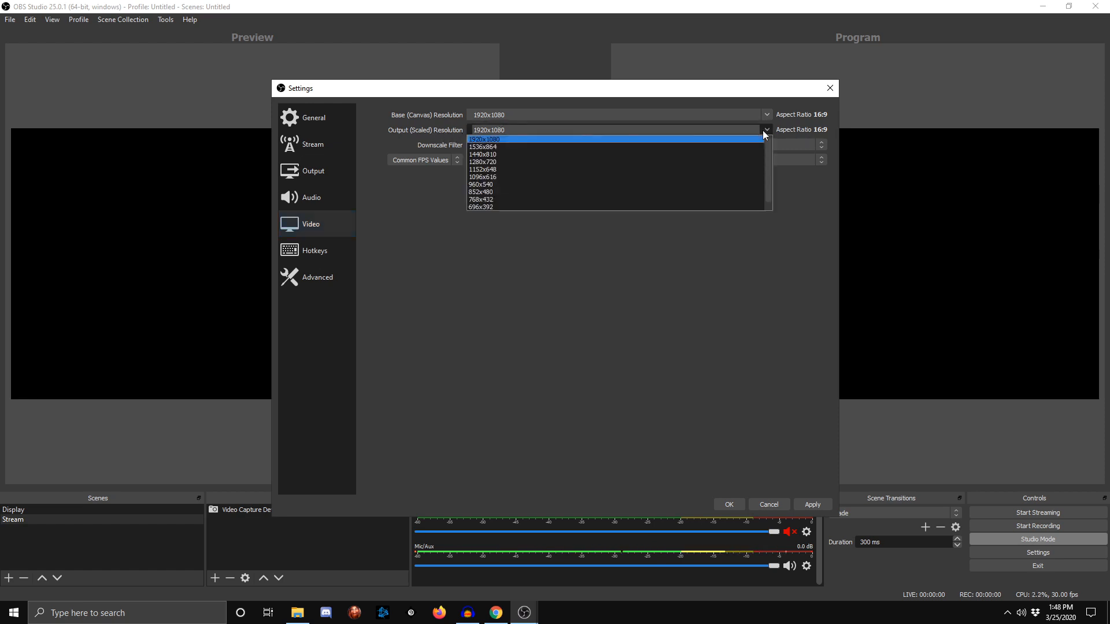
left_click(744, 161)
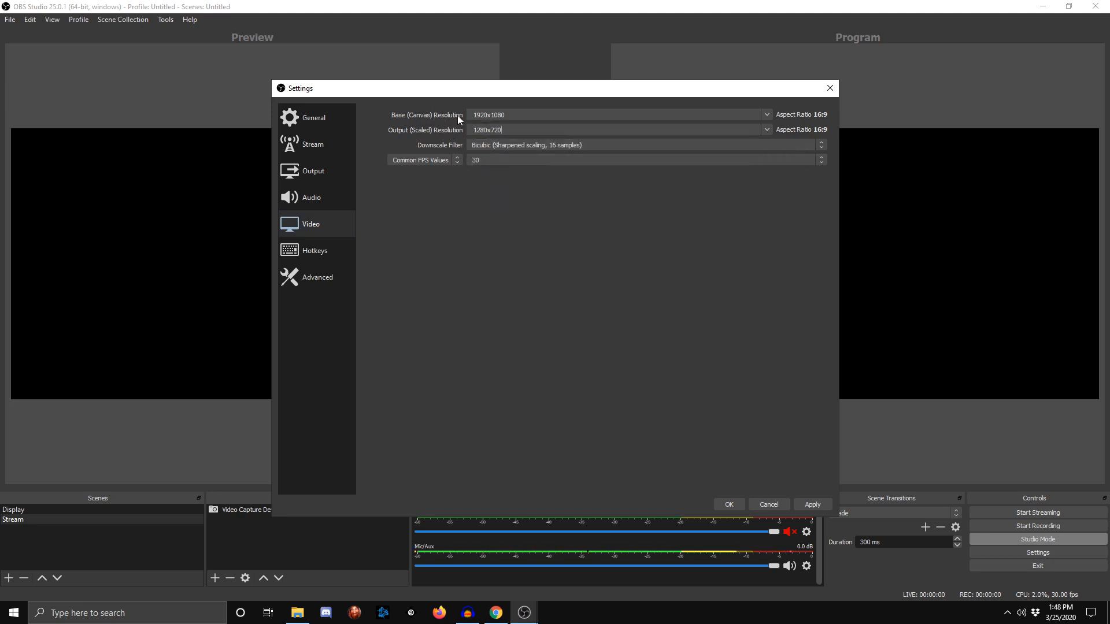
left_click(506, 127)
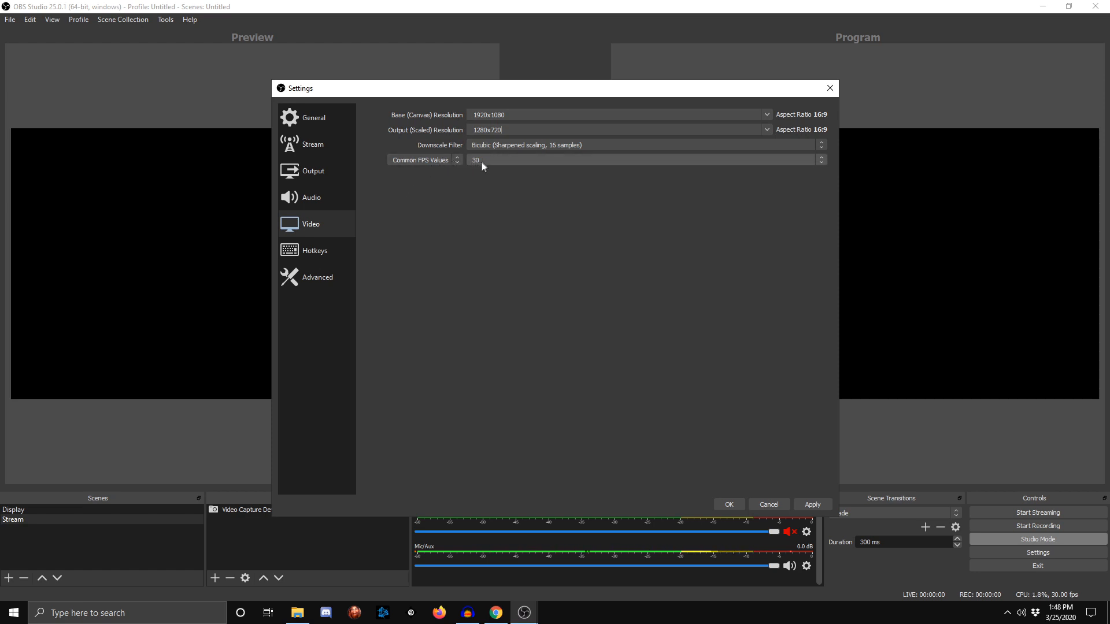
left_click(727, 504)
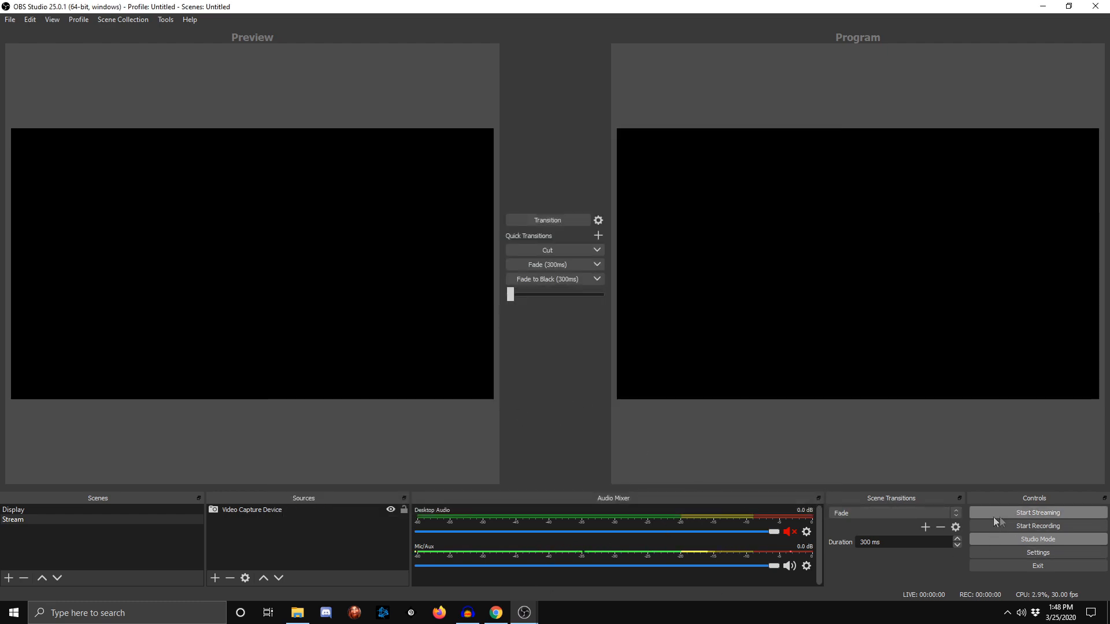
Check the Facebook Live Producer page in Chrome, return to OBS Studio and start streaming.
left_click(506, 619)
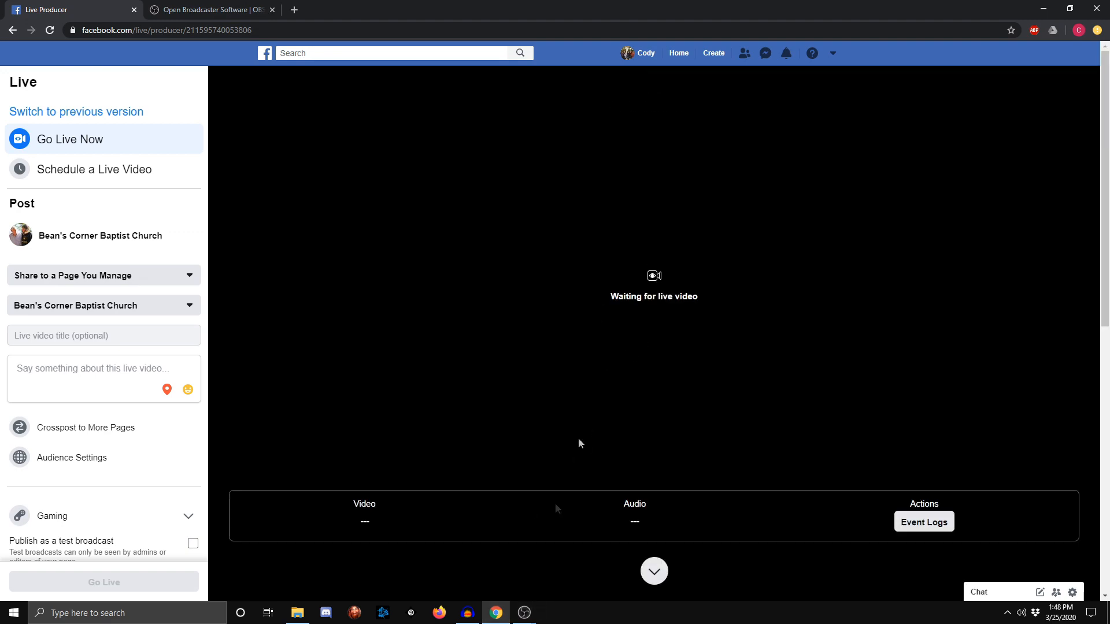
mouse_move(531, 618)
left_click(559, 577)
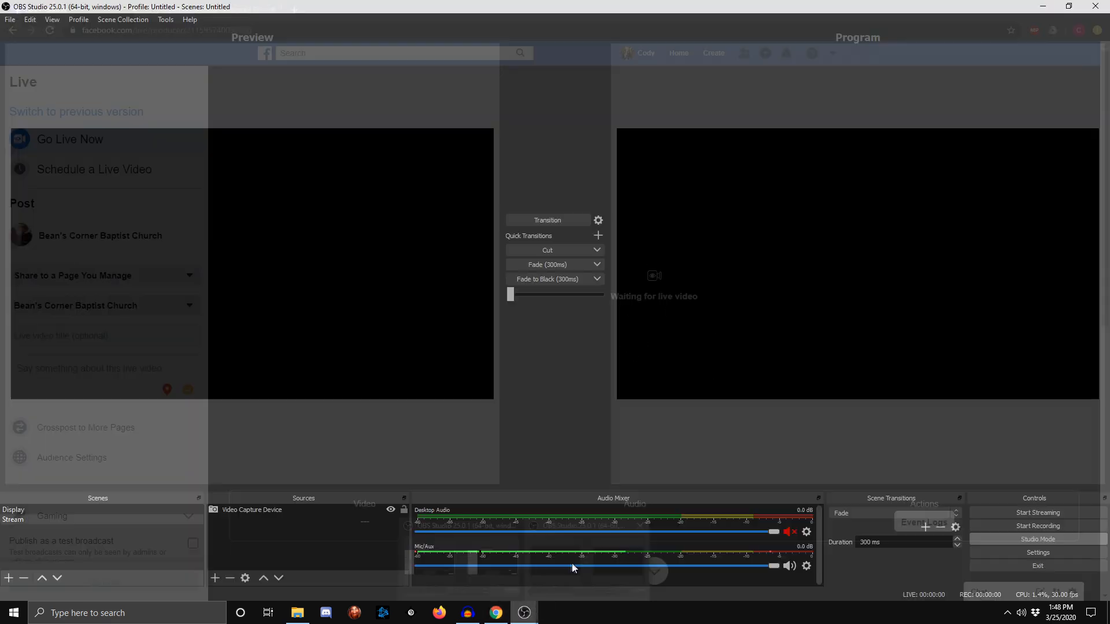
left_click(1036, 514)
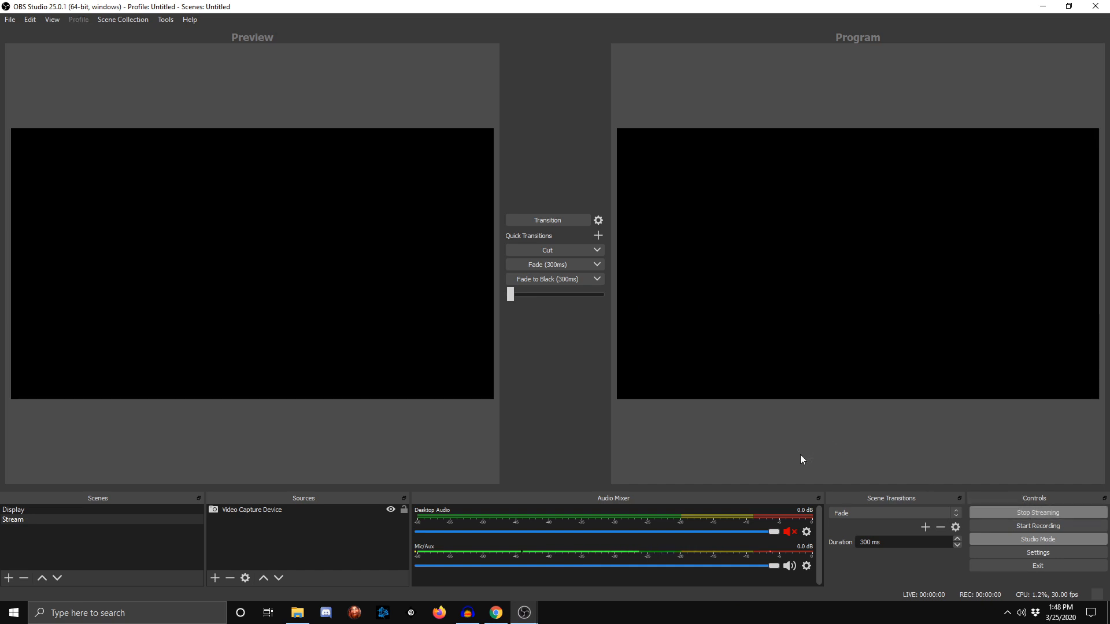
Switch to Chrome to check the incoming stream connection in Live Producer, and return to OBS Studio.
left_click(496, 616)
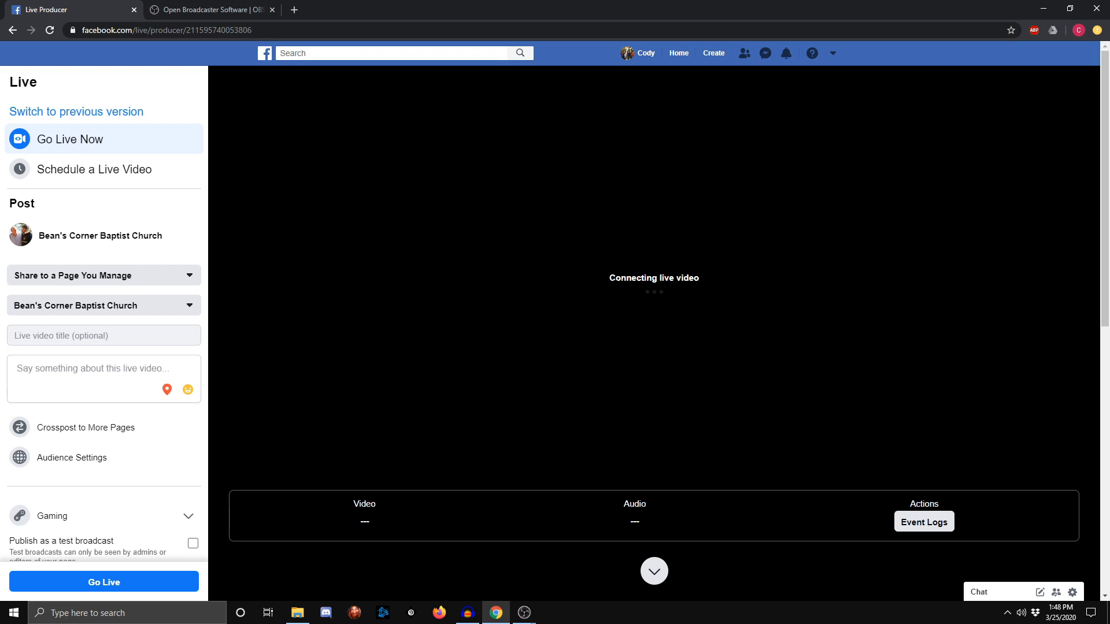
mouse_move(524, 613)
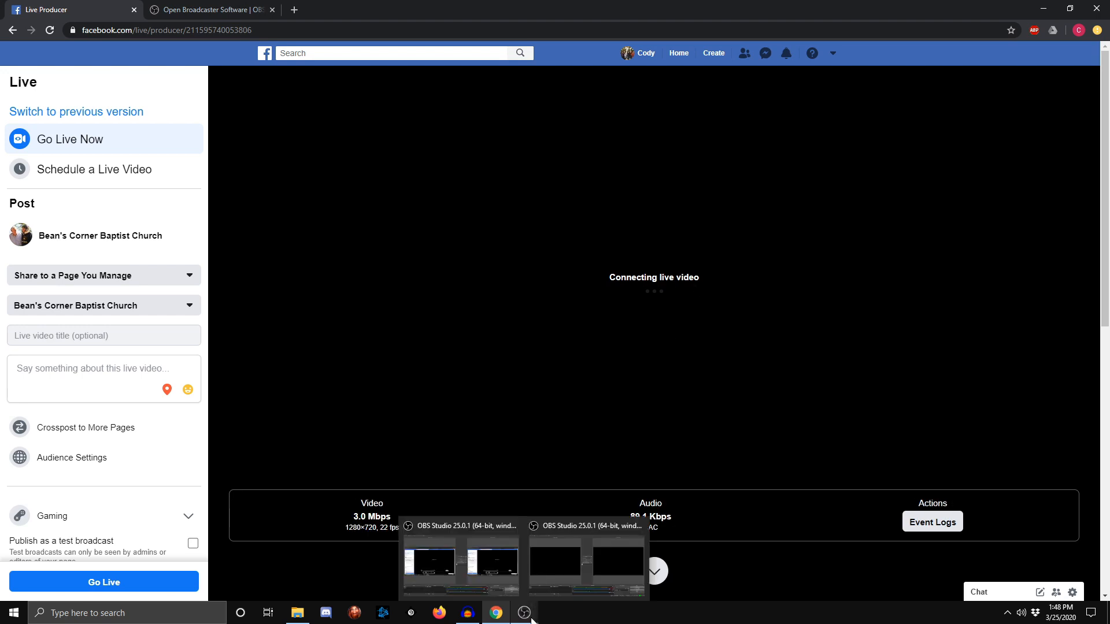
mouse_move(575, 574)
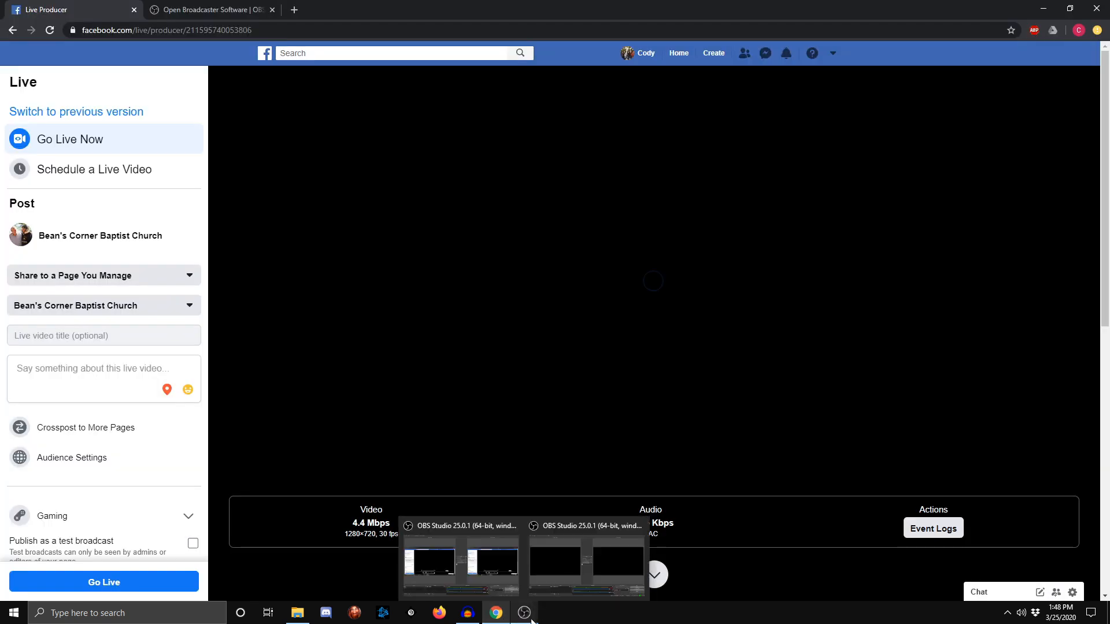
left_click(575, 573)
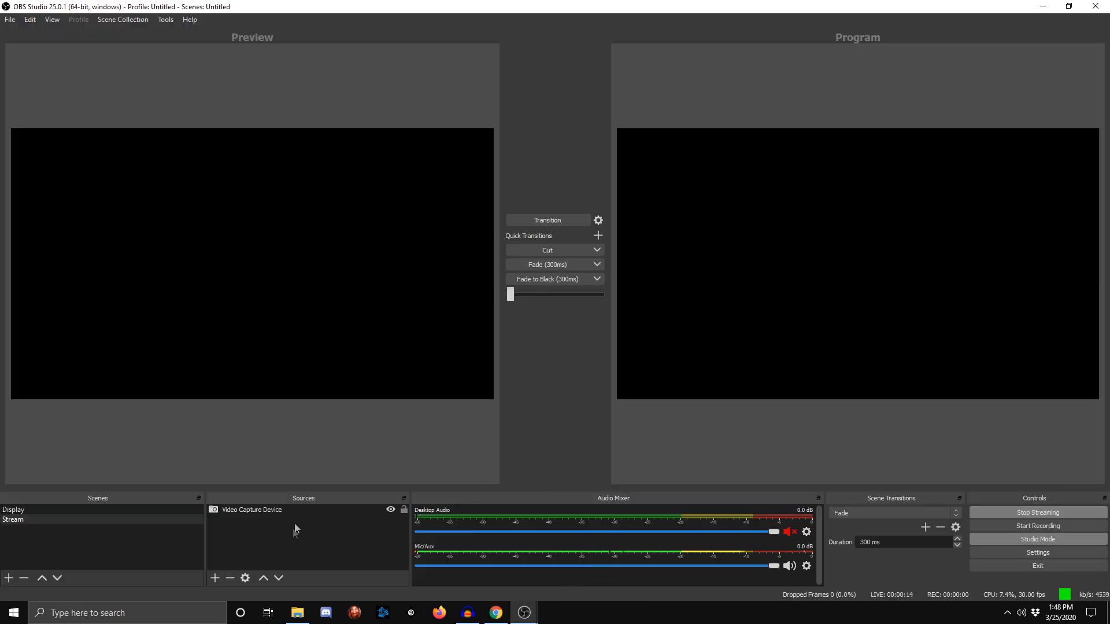
Add an Image source to the Stream scene using Communion.jpg from the Pictures folder.
left_click(215, 578)
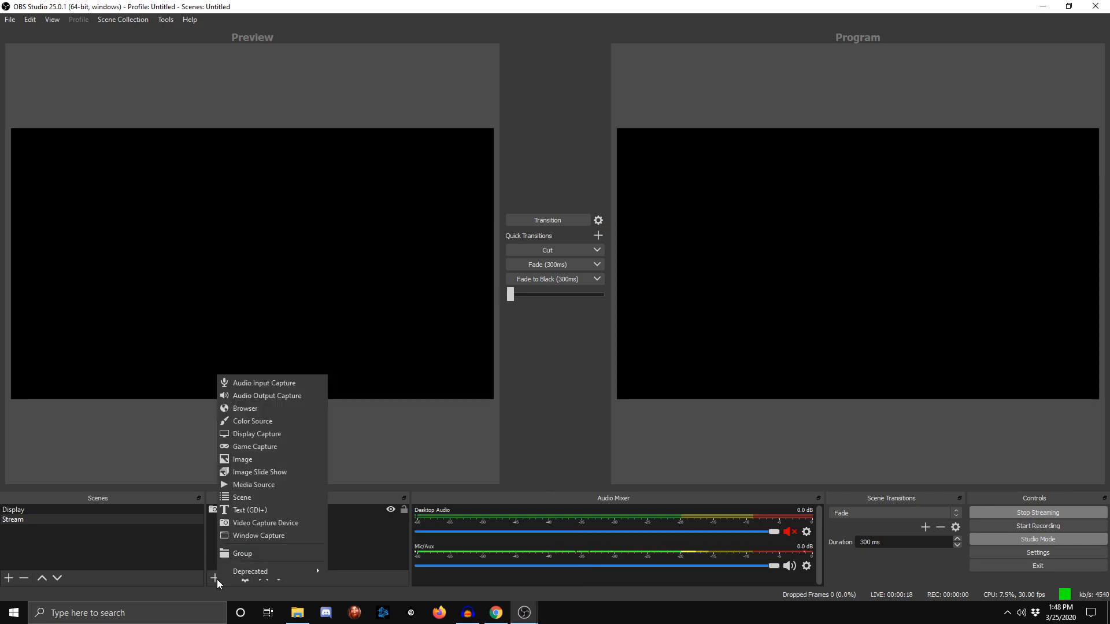
left_click(271, 461)
left_click(582, 385)
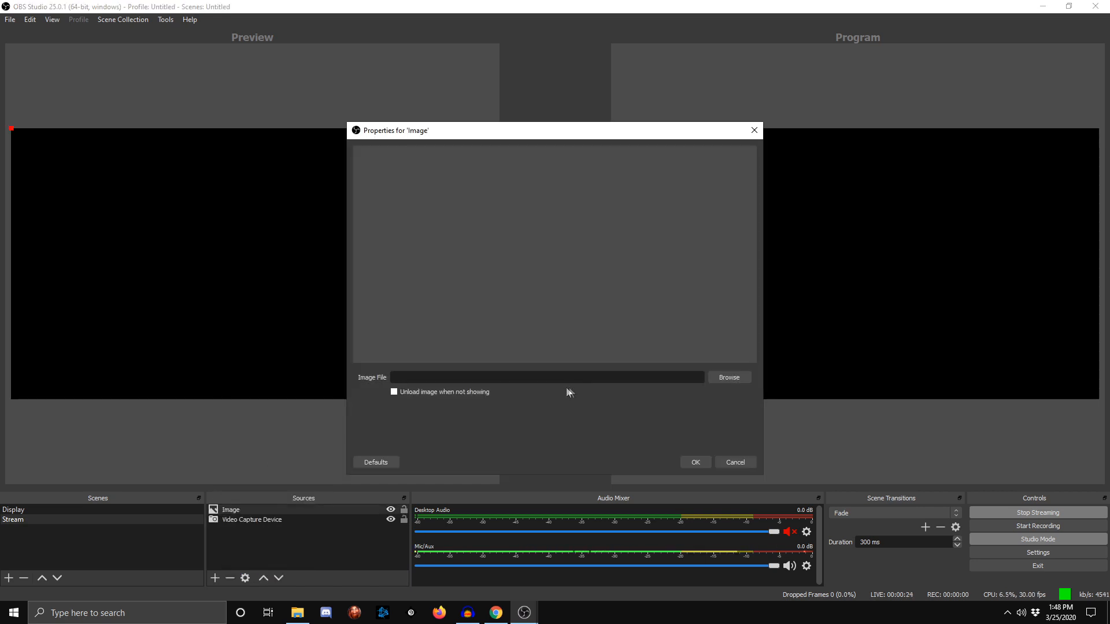
left_click(730, 378)
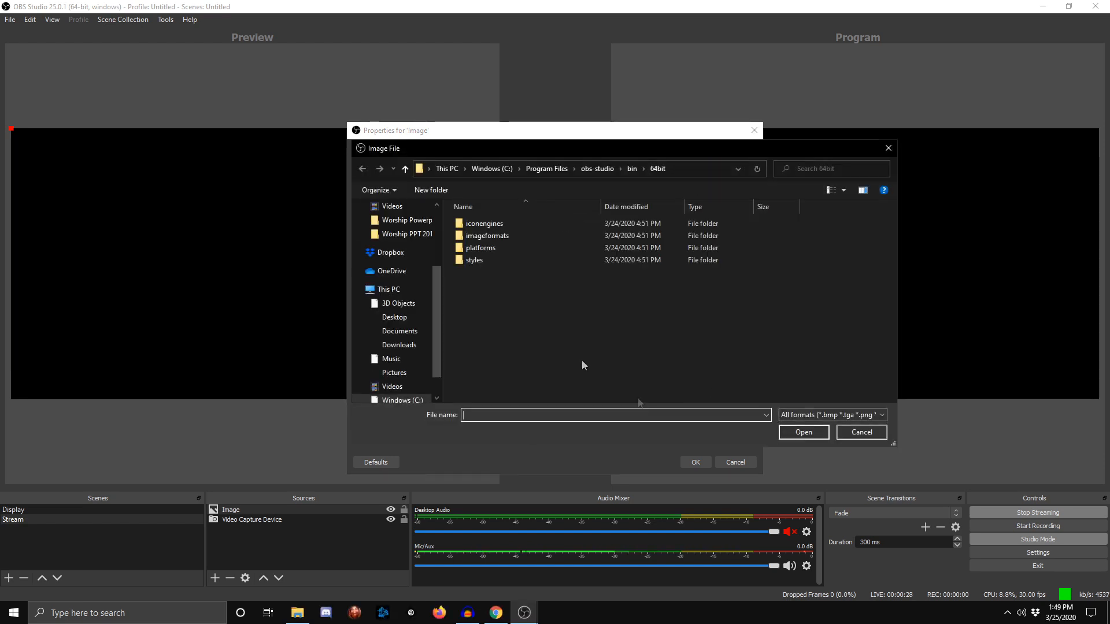
left_click(410, 376)
left_click(604, 309)
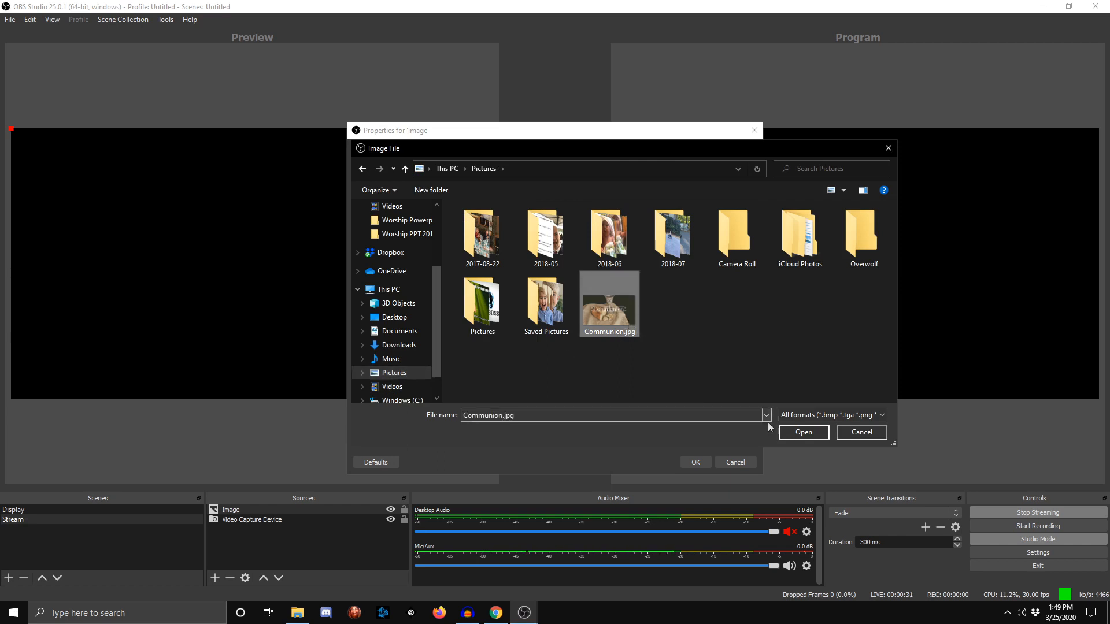
left_click(803, 432)
left_click(695, 462)
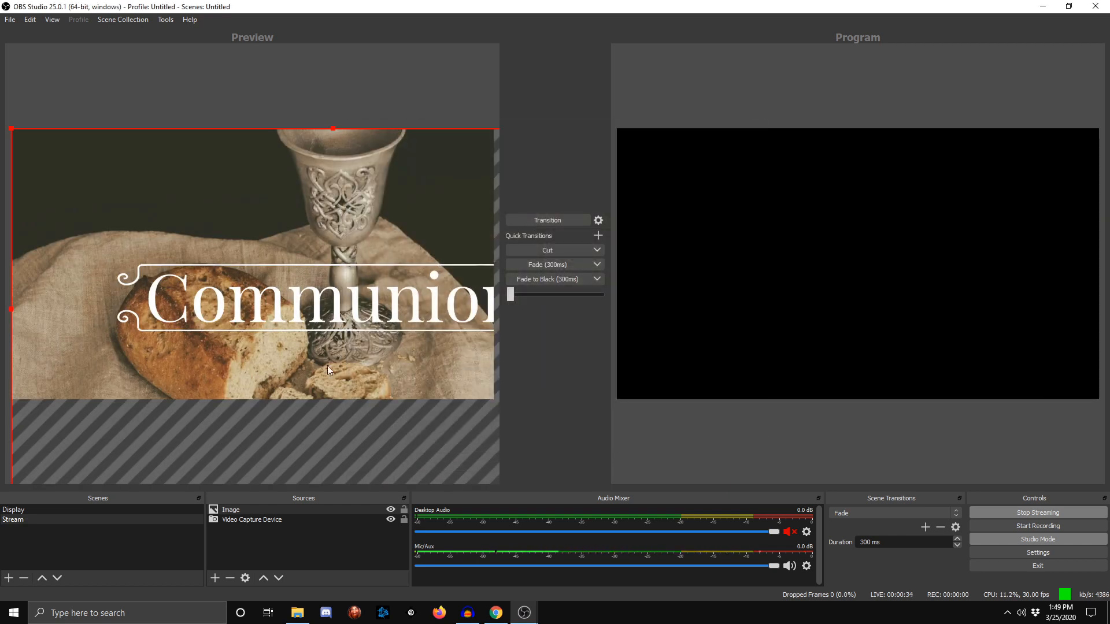
Scale and position the Communion image to fill the preview canvas, and transition it to the program output.
left_click_drag(10, 128, 195, 232)
left_click_drag(356, 319, 170, 211)
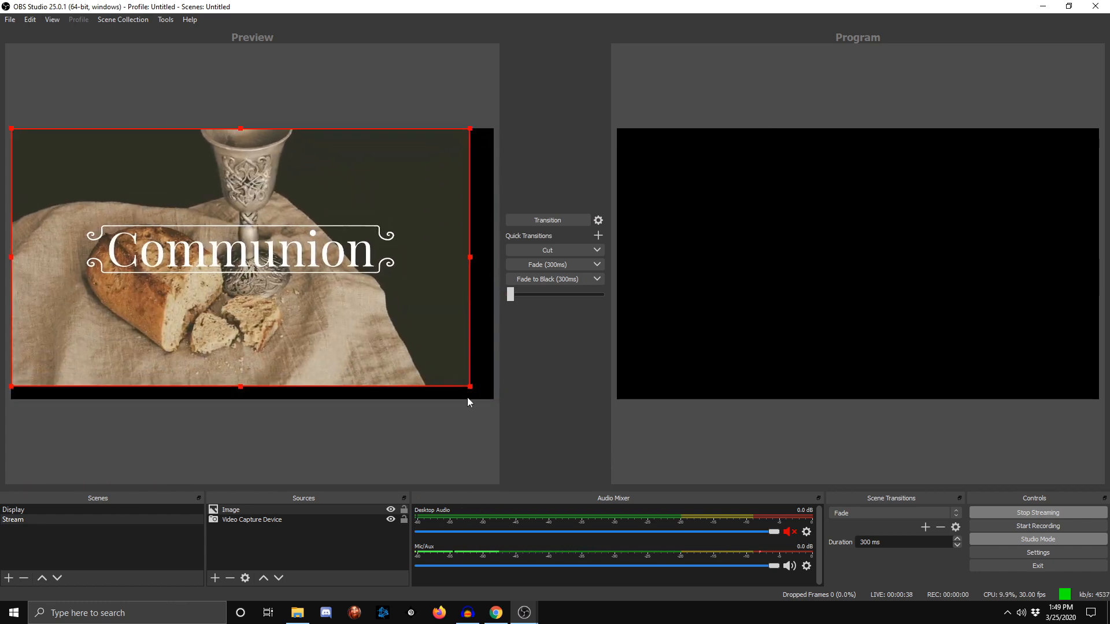
left_click_drag(470, 387, 494, 399)
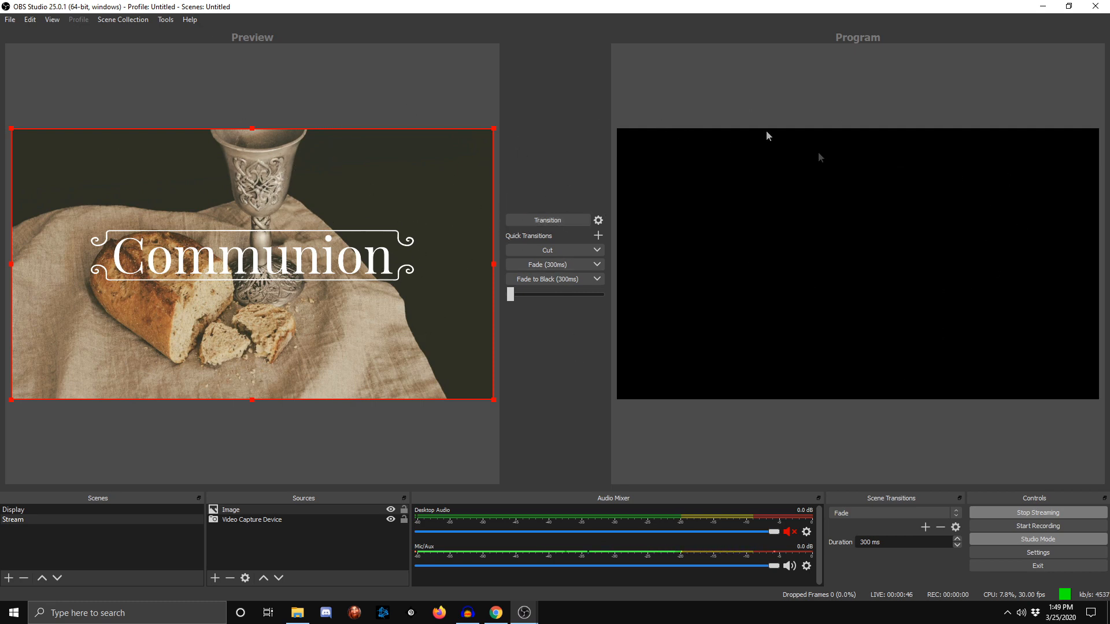
left_click(555, 221)
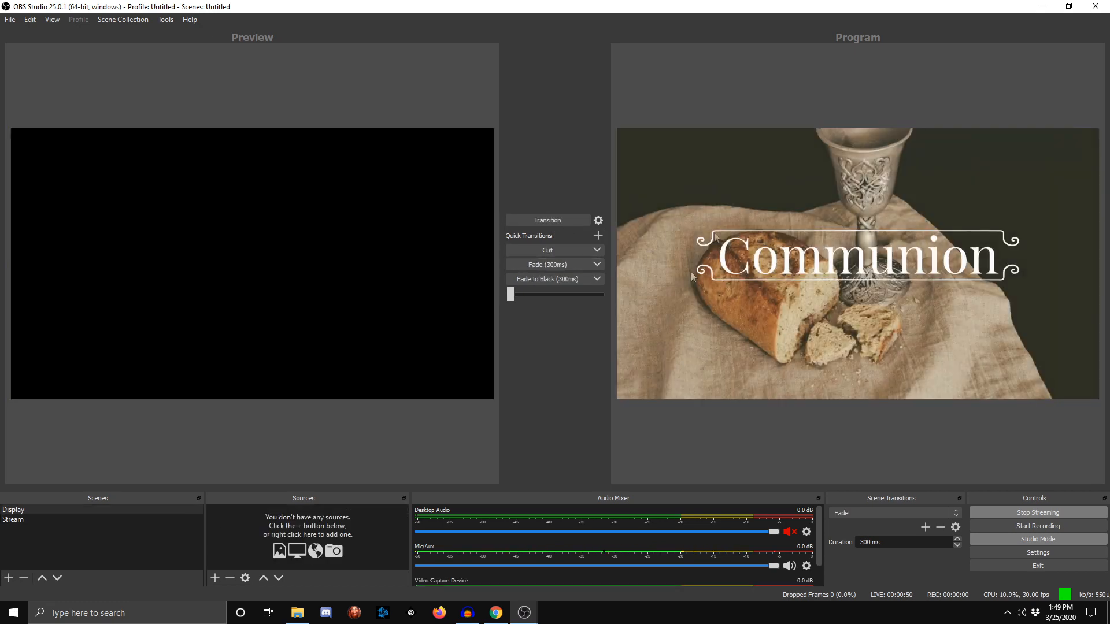
Check the live video preview of the Communion image on the Facebook page in Chrome, and return to OBS Studio.
left_click(496, 612)
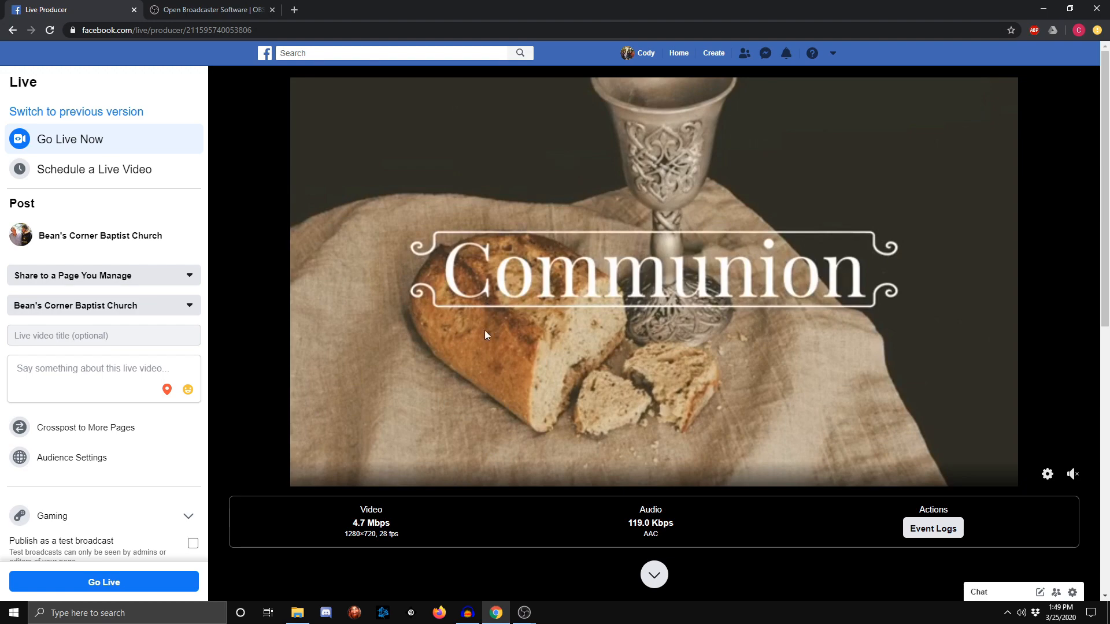
mouse_move(524, 612)
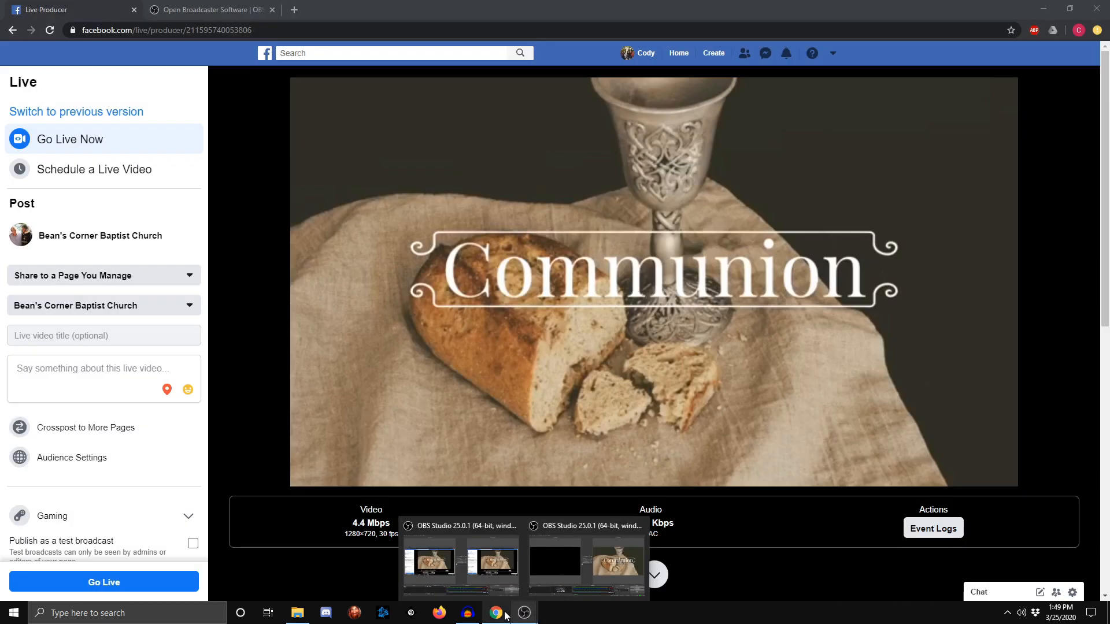
left_click(567, 571)
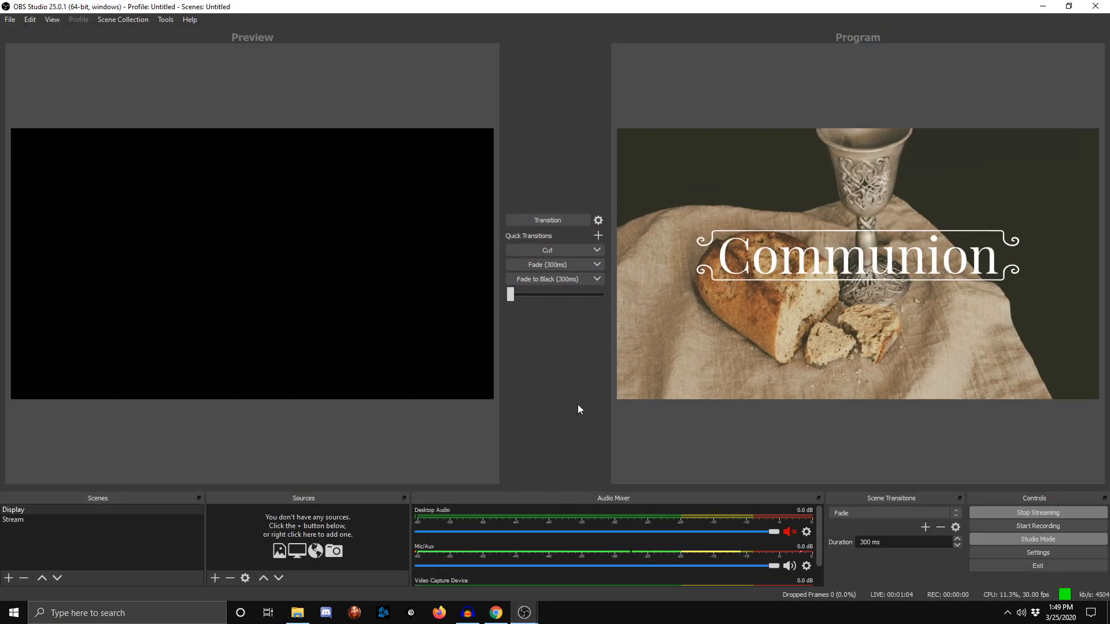
Load the Stream scene in the preview, select its Video Capture Device source and examine the audio mixer channels.
scroll(582, 566, "down", 2)
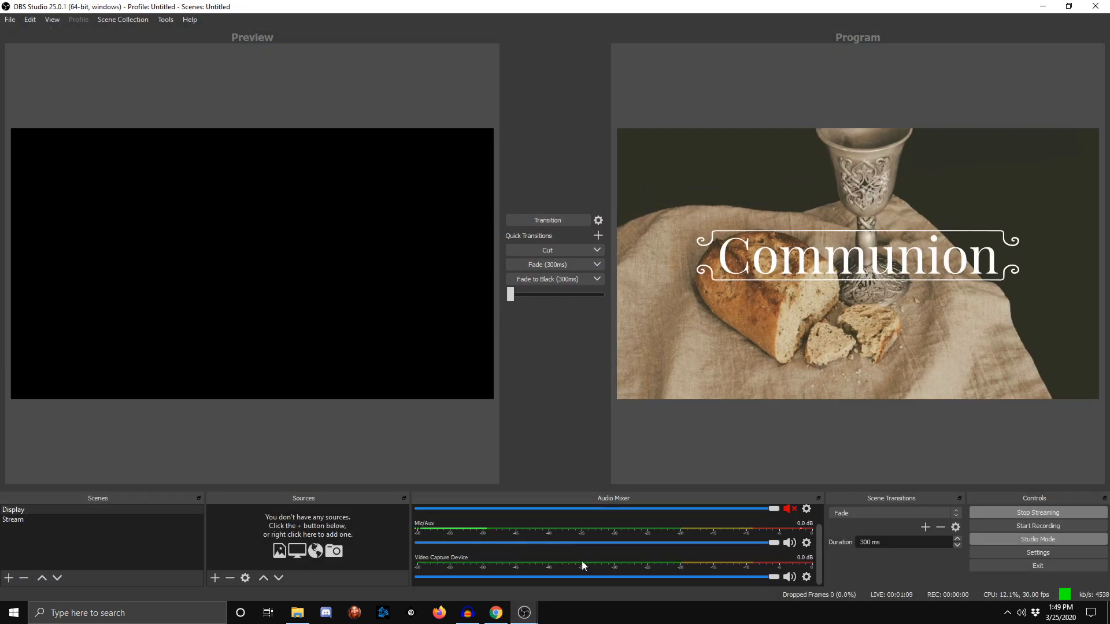
scroll(583, 565, "down", 1)
scroll(524, 521, "up", 1)
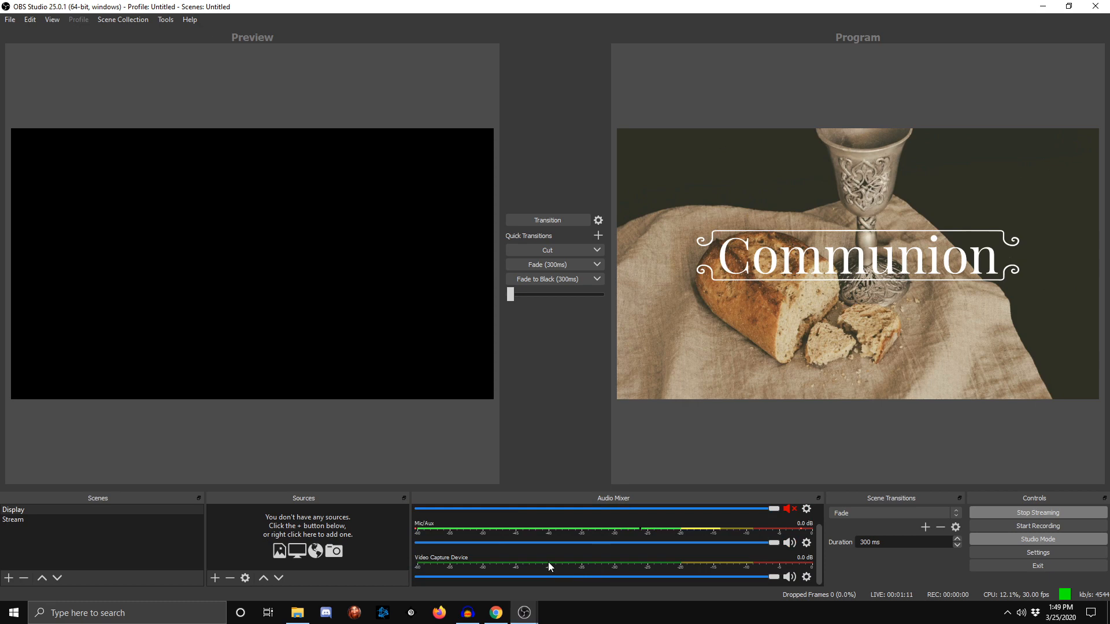
left_click(151, 519)
left_click(262, 519)
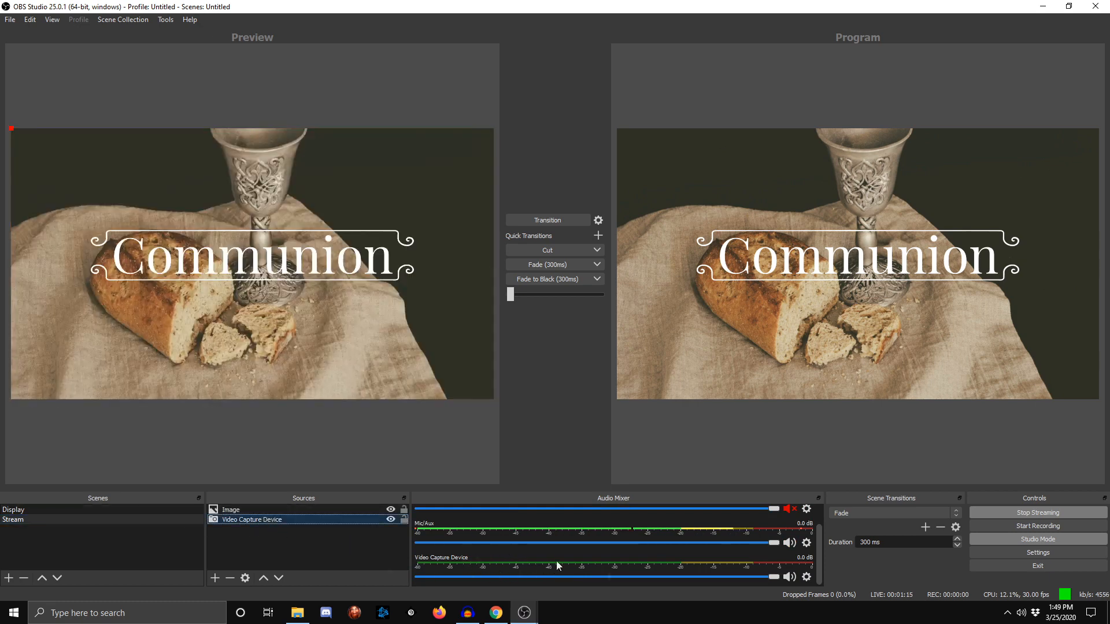
scroll(653, 578, "down", 2)
scroll(647, 581, "up", 2)
scroll(494, 558, "down", 2)
scroll(495, 558, "up", 2)
Examine the Video Capture Device's sync offset in the advanced audio properties and return to the audio mixer.
left_click(807, 578)
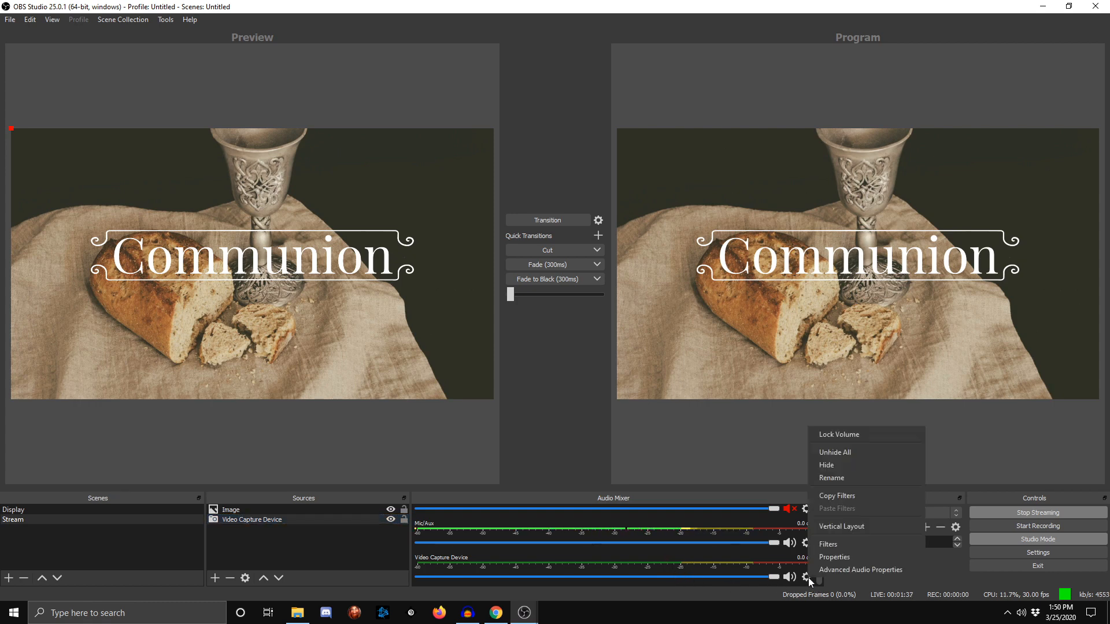
left_click(838, 570)
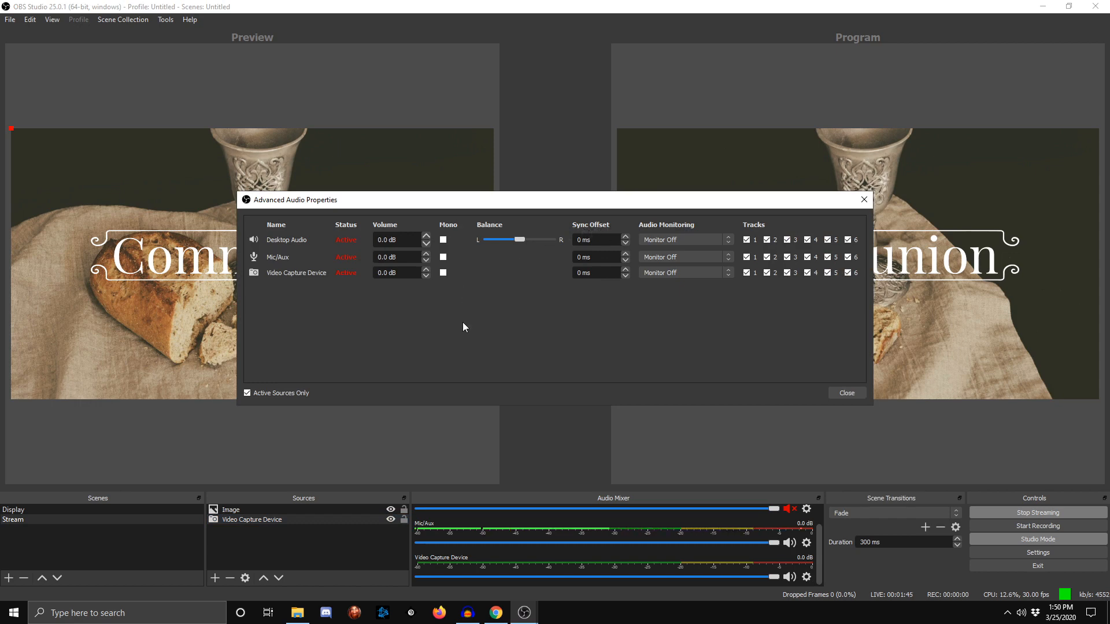
left_click(626, 270)
left_click(846, 394)
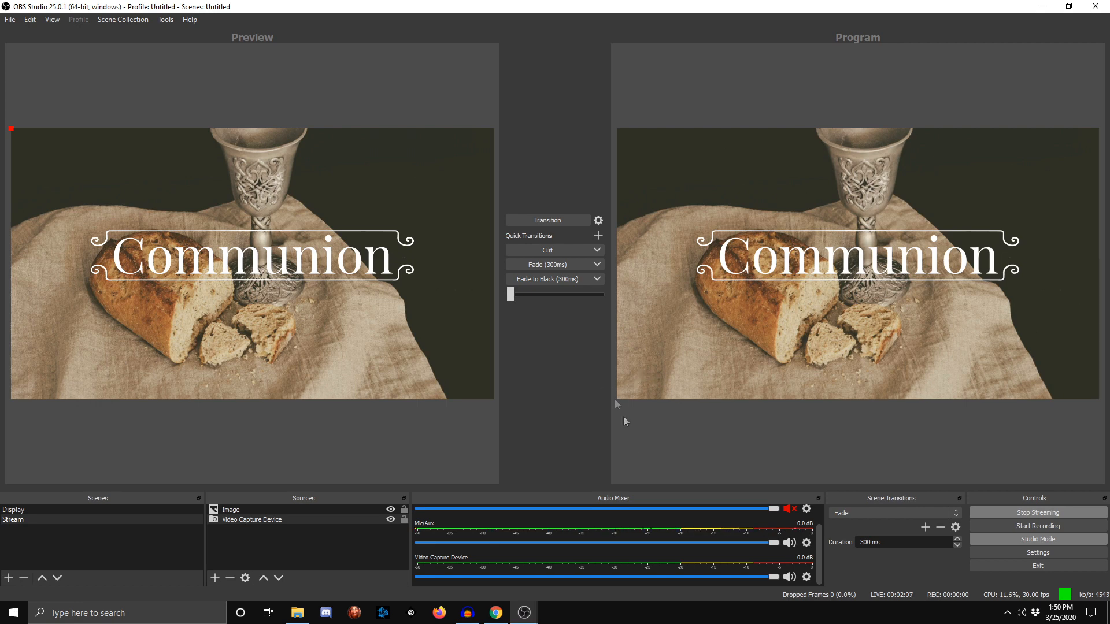
scroll(730, 554, "up", 2)
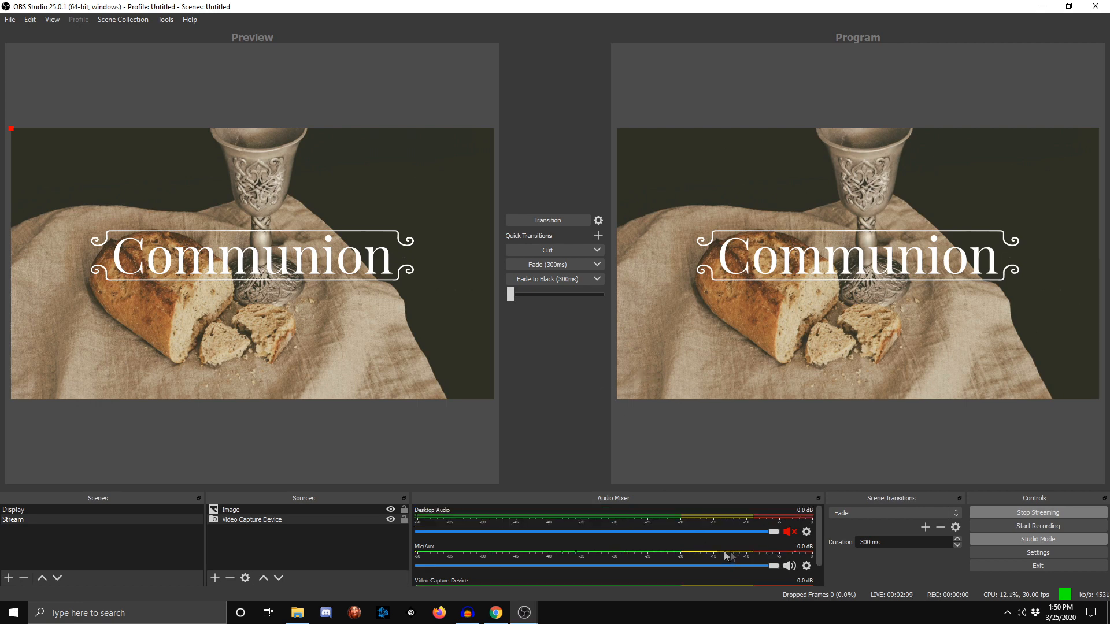